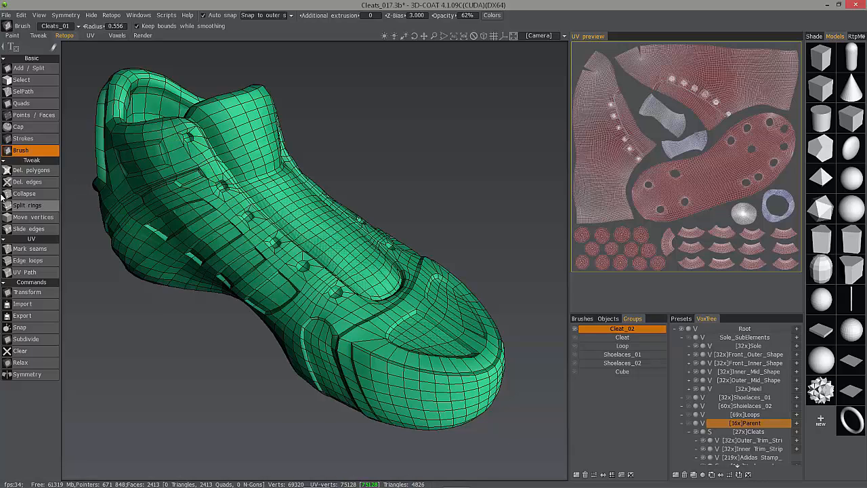
# Switch to the Select tool and set its brush radius to 0.180.
pyautogui.click(27, 206)
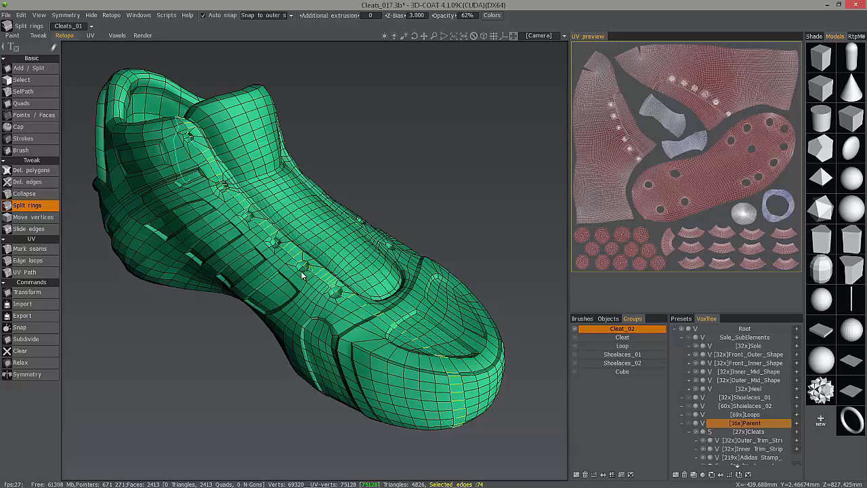
pyautogui.click(35, 81)
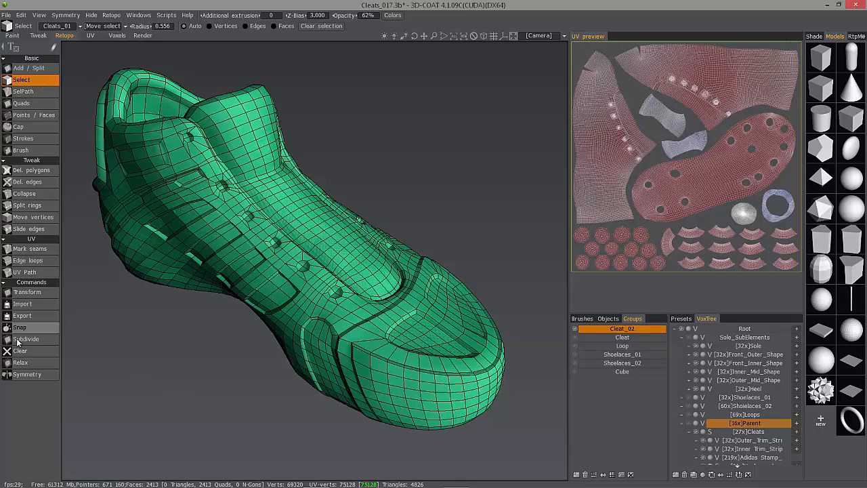
pyautogui.moveTo(318, 237); pyautogui.dragTo(323, 273, button='middle')
pyautogui.scroll(3, 323, 273)
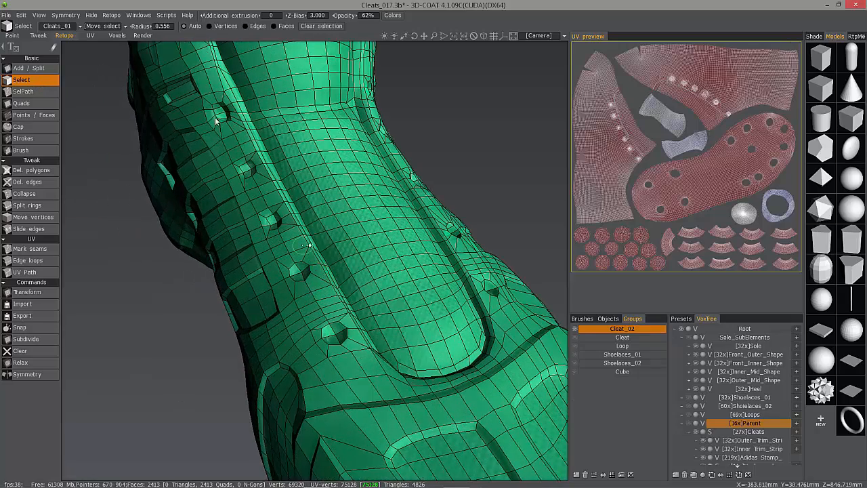
pyautogui.moveTo(298, 241); pyautogui.dragTo(296, 257, button='middle')
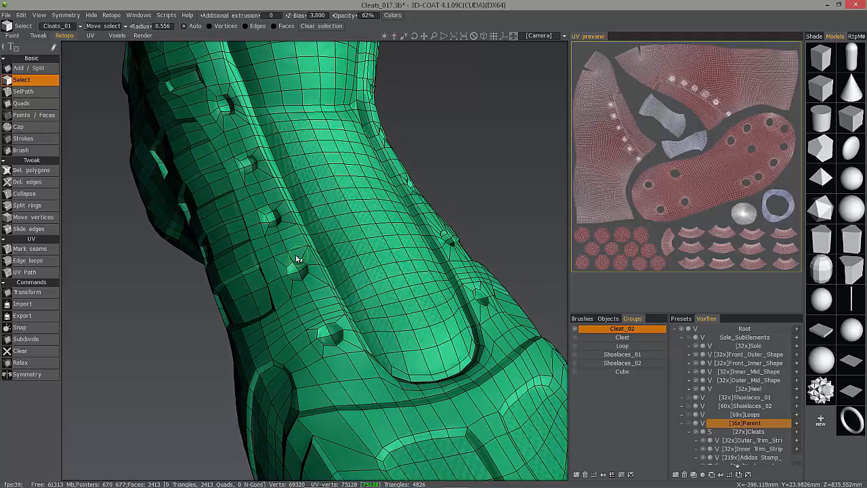
pyautogui.press('[')
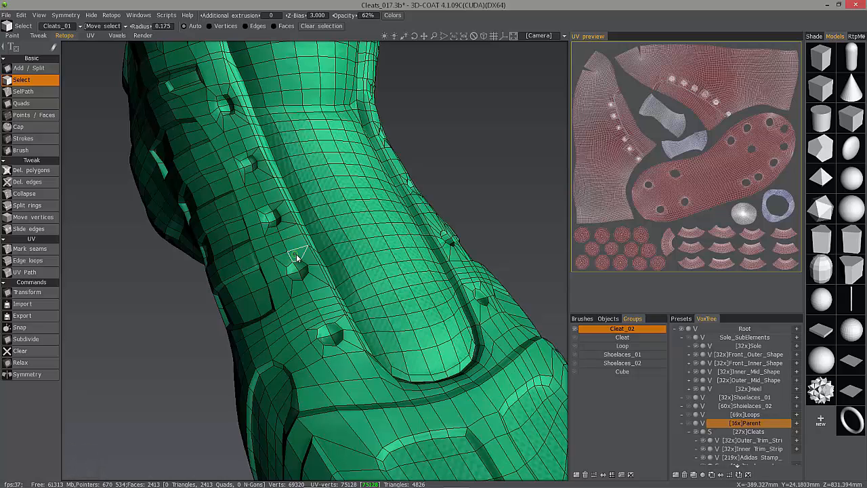
pyautogui.press(']')
pyautogui.press(']')
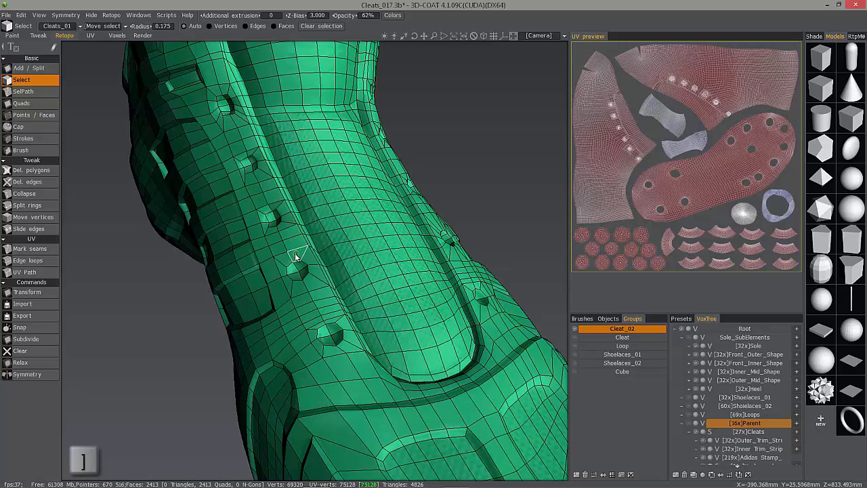
pyautogui.press(']')
pyautogui.press(']')
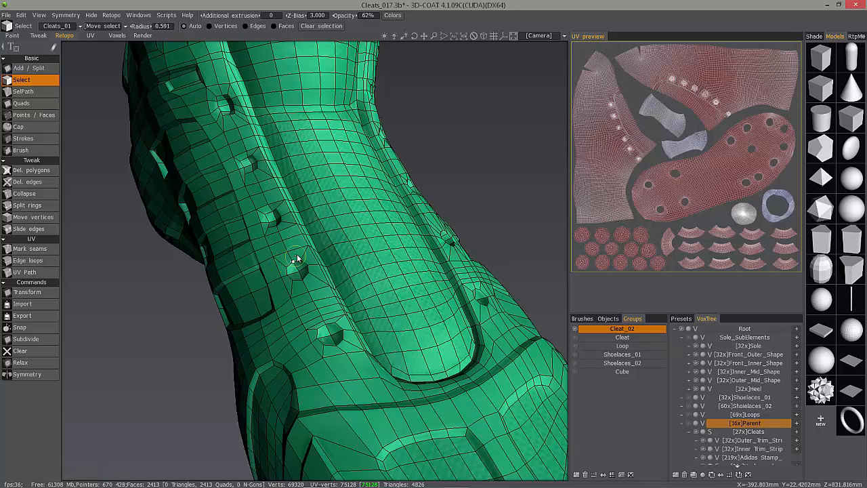
pyautogui.press('[')
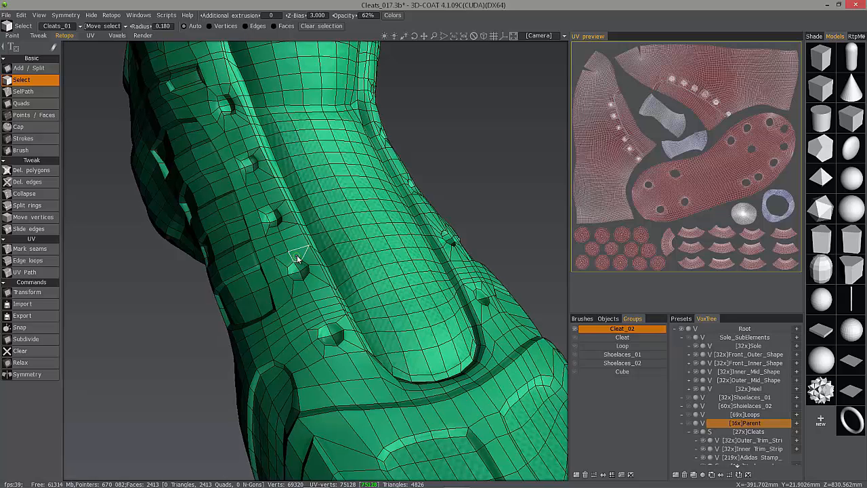
# Select the ring of faces surrounding the cleat hole on the shoe's side panel.
pyautogui.click(296, 254)
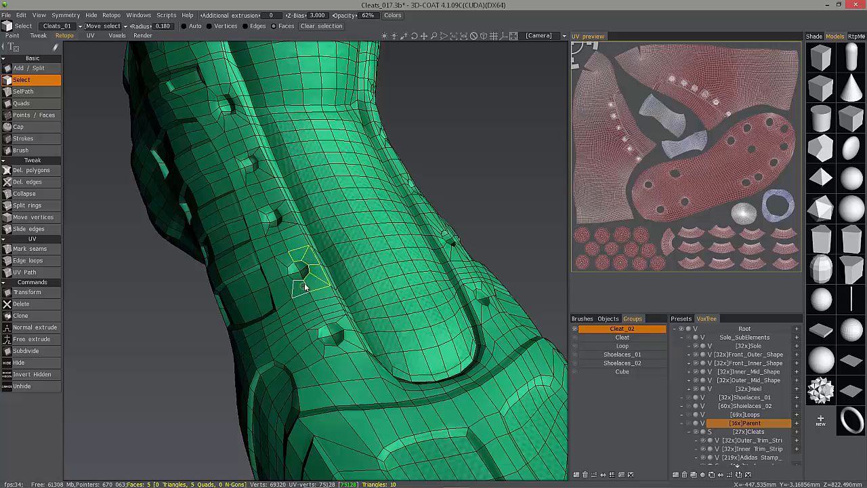
pyautogui.click(306, 278)
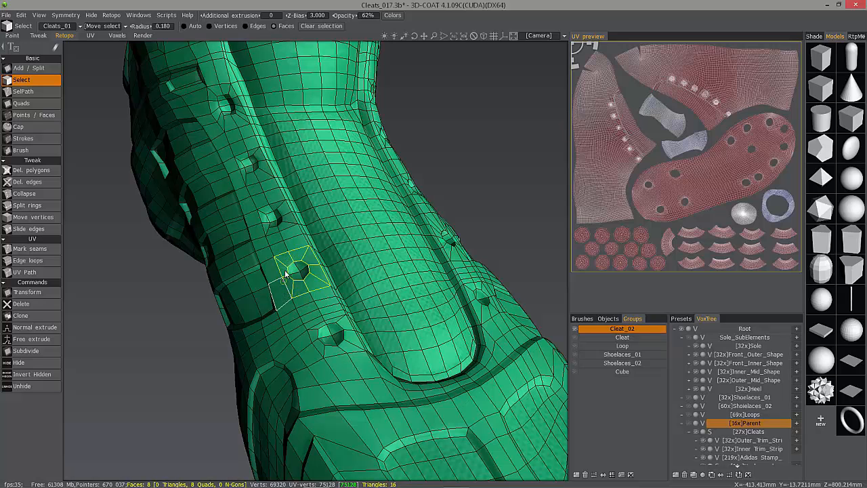
pyautogui.press('ctrl')
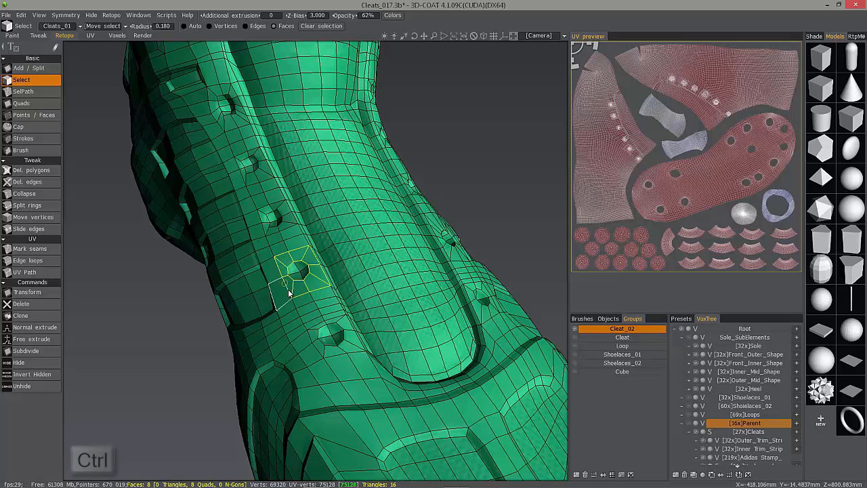
pyautogui.keyDown('ctrl'); pyautogui.click(298, 291); pyautogui.keyUp('ctrl')
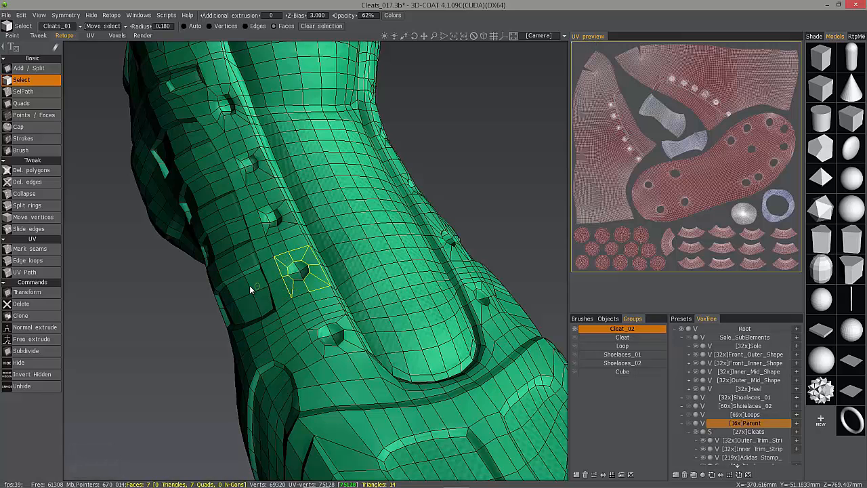
pyautogui.click(291, 290)
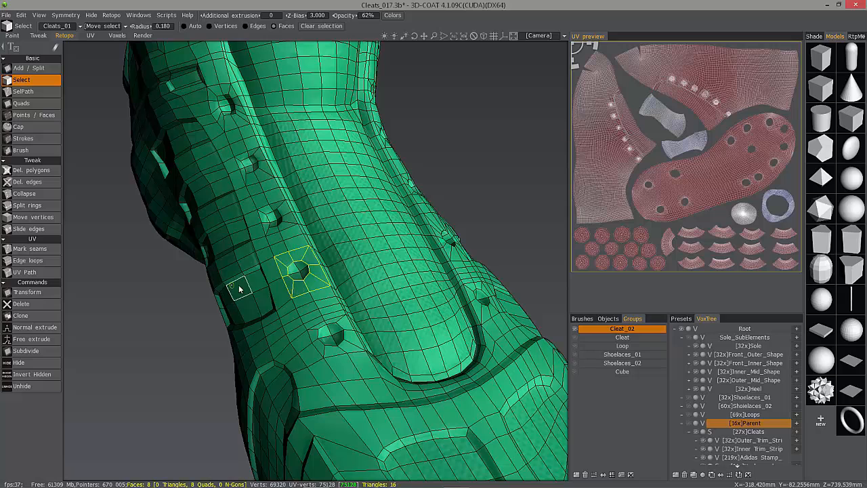
pyautogui.click(304, 274)
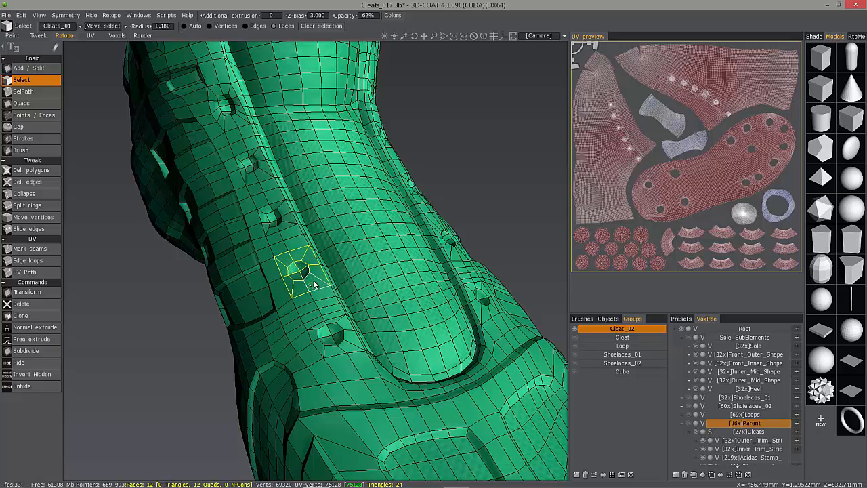
# Try free-extruding the selected faces around the cleat hole, then undo the extrusion and close the gizmo.
pyautogui.click(32, 339)
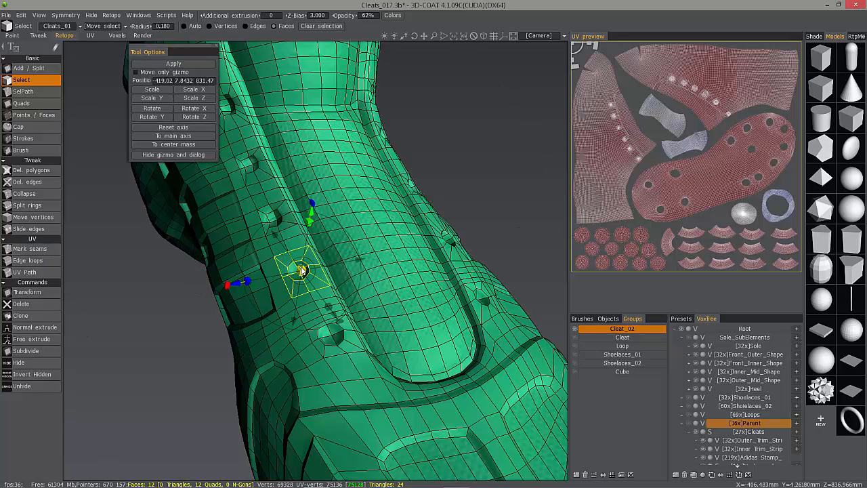
pyautogui.moveTo(301, 268); pyautogui.dragTo(287, 271)
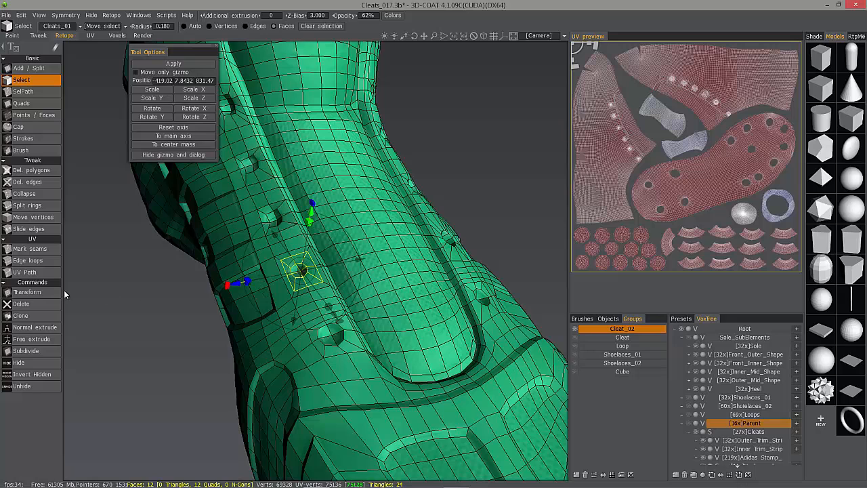
pyautogui.hotkey('ctrl', 'z')
pyautogui.hotkey('ctrl', 'z')
pyautogui.hotkey('ctrl', 'z')
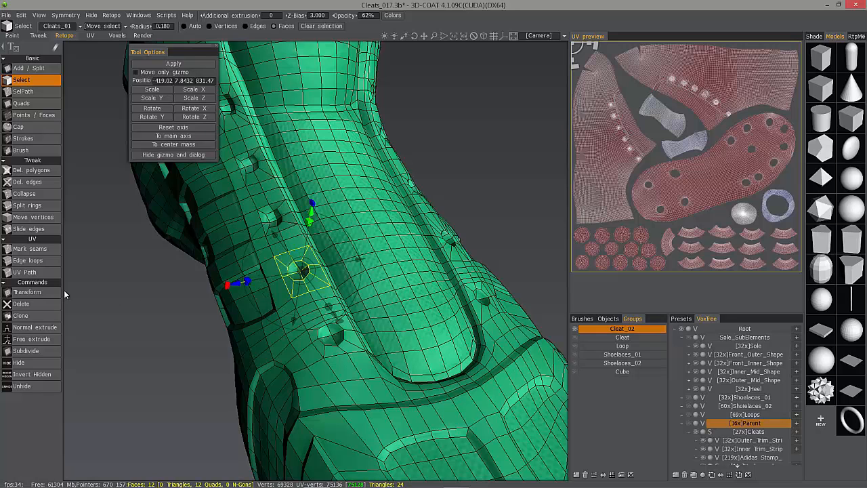
pyautogui.click(162, 300)
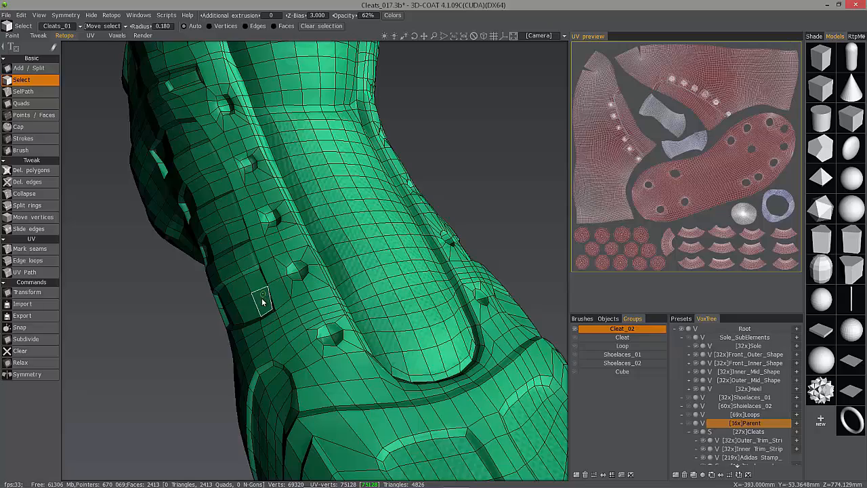
# Switch to Move vertices and try a symmetry plane with 30% mirror snapping, then set No symmetry.
pyautogui.keyDown('alt'); pyautogui.moveTo(262, 297); pyautogui.dragTo(303, 275); pyautogui.keyUp('alt')
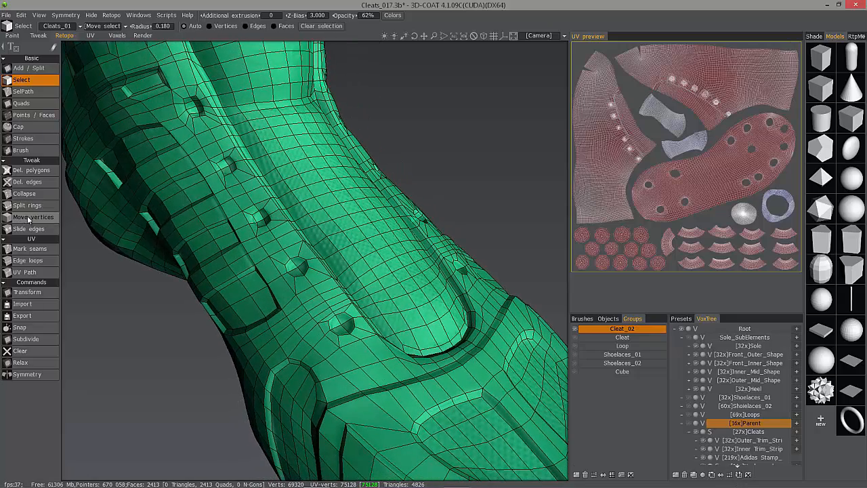
pyautogui.click(31, 217)
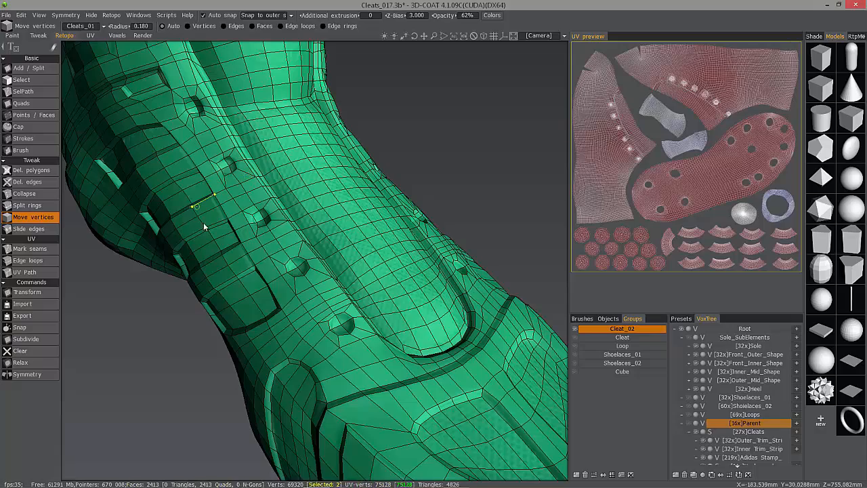
pyautogui.moveTo(412, 257); pyautogui.dragTo(385, 250, button='right')
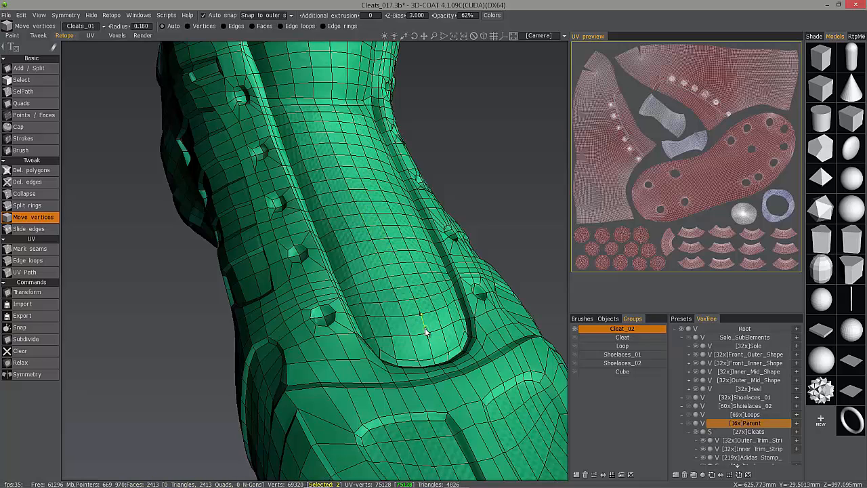
pyautogui.press('s')
pyautogui.click(420, 304)
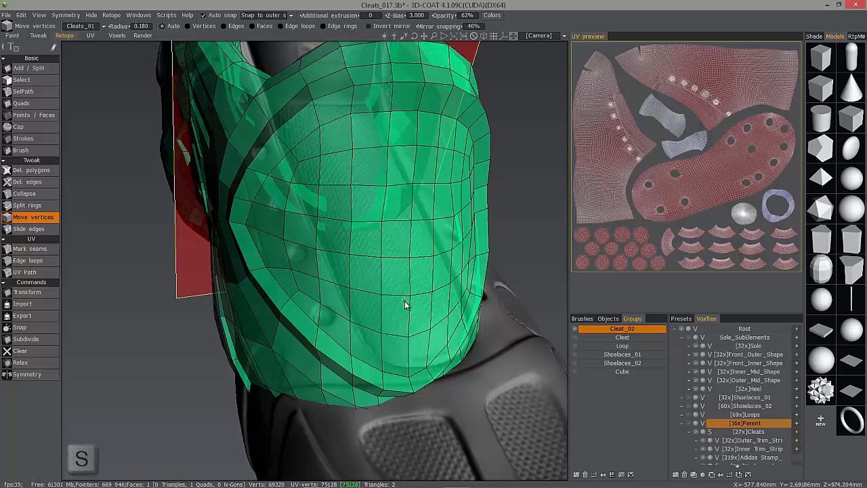
pyautogui.press('s')
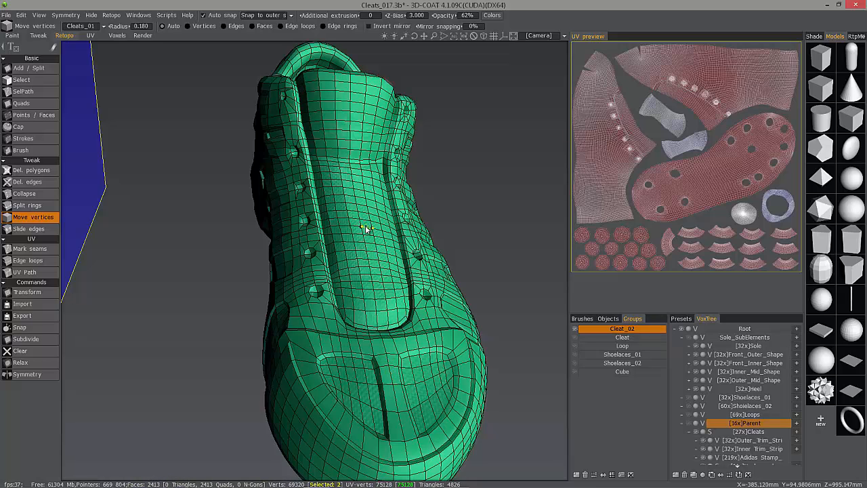
pyautogui.moveTo(446, 28); pyautogui.dragTo(453, 28)
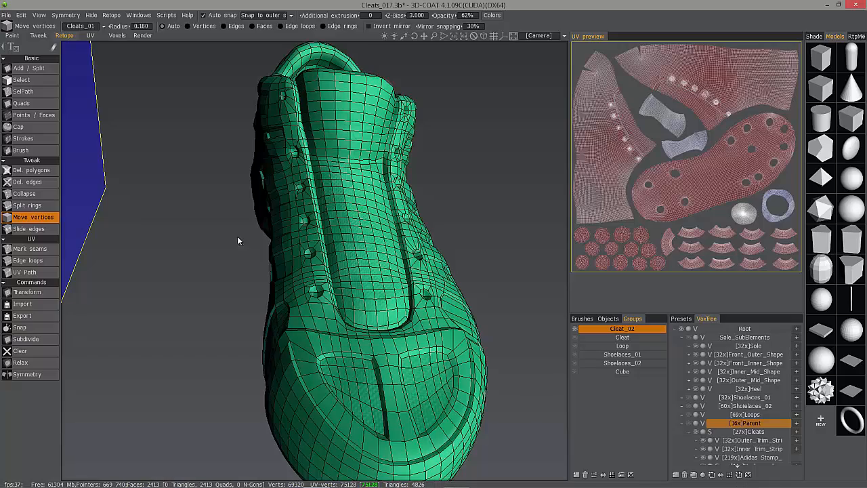
pyautogui.moveTo(198, 222); pyautogui.dragTo(306, 279)
pyautogui.press('s')
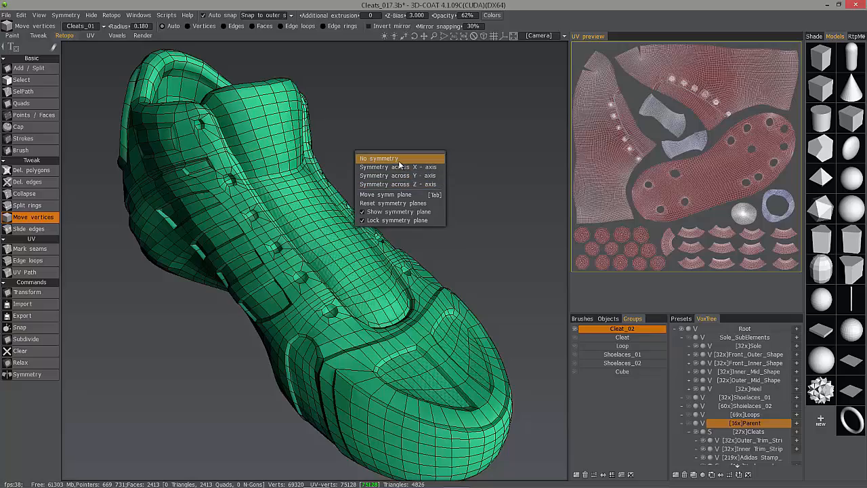
pyautogui.click(400, 158)
# Examine the quad flow around the tongue and toe cap, briefly selecting a tongue edge.
pyautogui.moveTo(464, 100); pyautogui.dragTo(290, 309)
pyautogui.keyDown('alt'); pyautogui.moveTo(291, 309); pyautogui.dragTo(354, 329, button='right'); pyautogui.keyUp('alt')
pyautogui.keyDown('alt'); pyautogui.moveTo(354, 329); pyautogui.dragTo(322, 384); pyautogui.keyUp('alt')
pyautogui.keyDown('alt'); pyautogui.moveTo(322, 384); pyautogui.dragTo(323, 227, button='middle'); pyautogui.keyUp('alt')
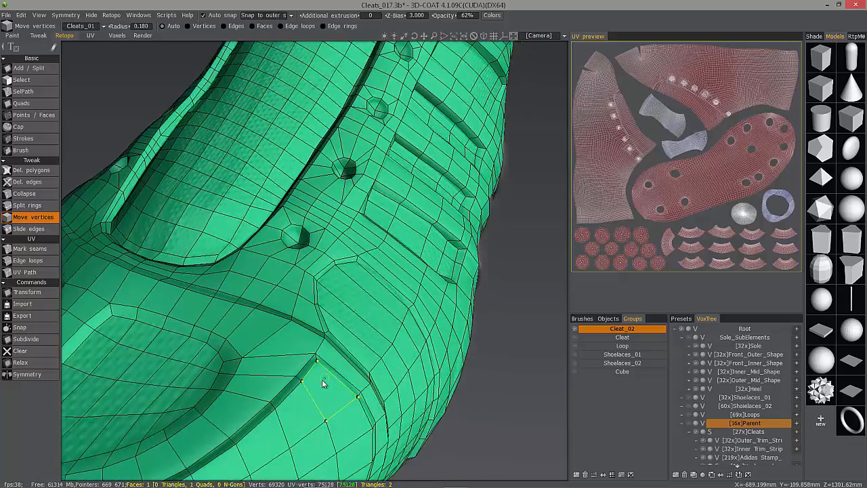
pyautogui.keyDown('alt'); pyautogui.moveTo(322, 384); pyautogui.dragTo(271, 228, button='right'); pyautogui.keyUp('alt')
pyautogui.keyDown('alt'); pyautogui.moveTo(271, 229); pyautogui.dragTo(163, 138); pyautogui.keyUp('alt')
pyautogui.click(27, 82)
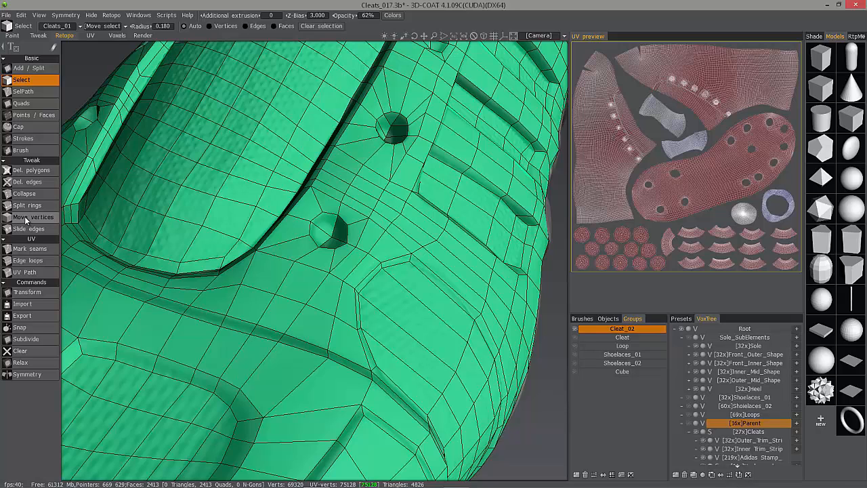
pyautogui.moveTo(27, 218); pyautogui.dragTo(40, 214, button='middle')
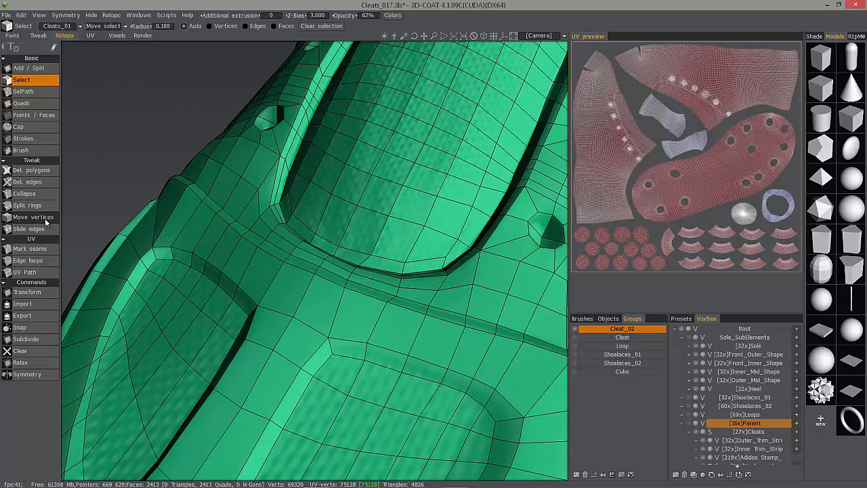
pyautogui.click(41, 217)
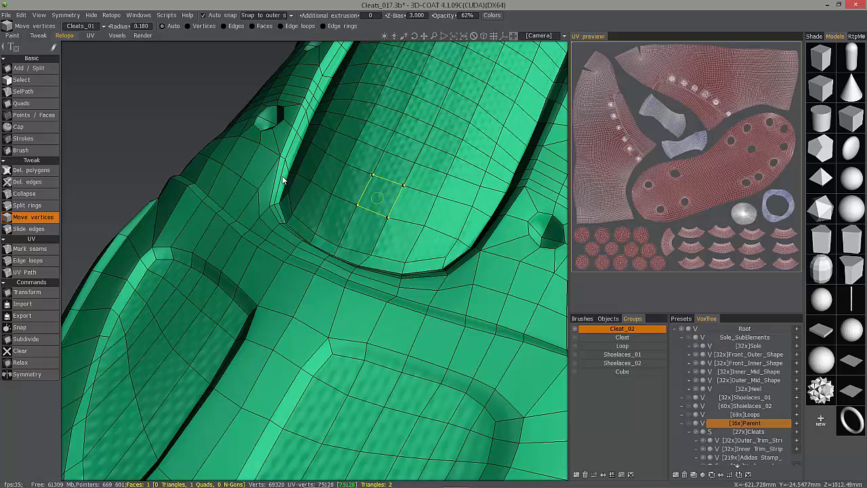
pyautogui.click(36, 80)
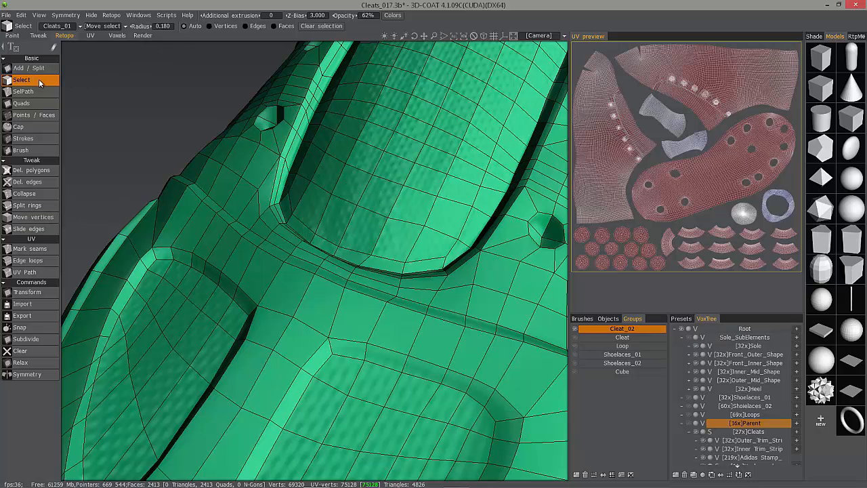
pyautogui.click(353, 190)
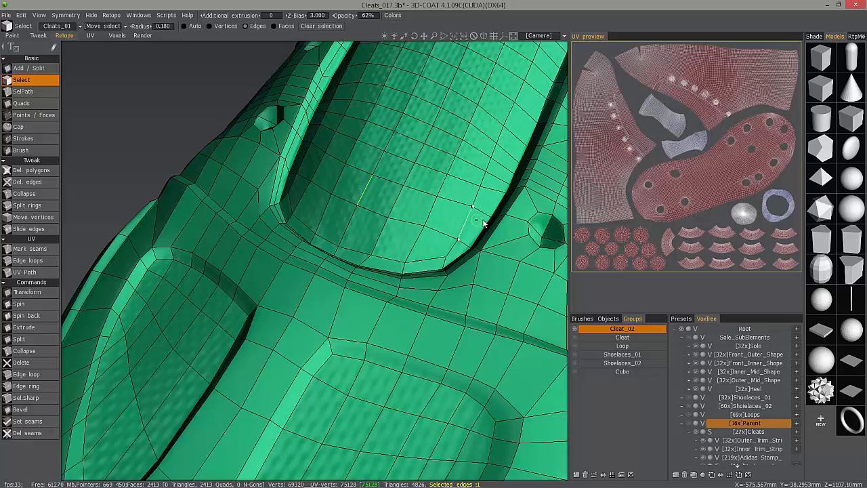
pyautogui.press('Escape')
# Select the faces capping a cleat hole on the side panel and free-extrude them down into the hole.
pyautogui.keyDown('alt'); pyautogui.moveTo(494, 242); pyautogui.dragTo(472, 234, button='middle'); pyautogui.keyUp('alt')
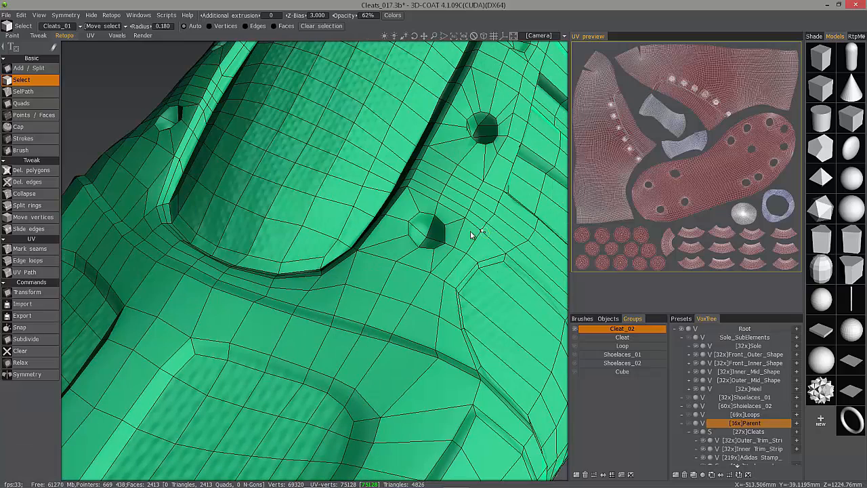
pyautogui.keyDown('alt'); pyautogui.moveTo(431, 224); pyautogui.dragTo(342, 216); pyautogui.keyUp('alt')
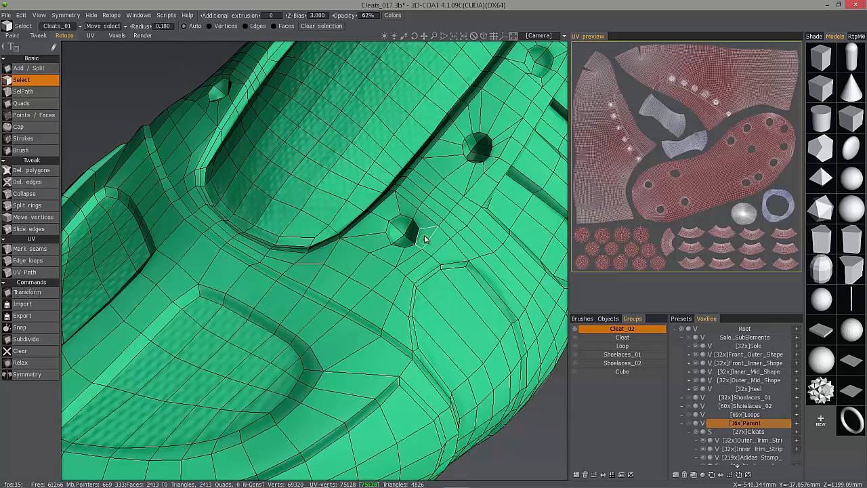
pyautogui.click(409, 233)
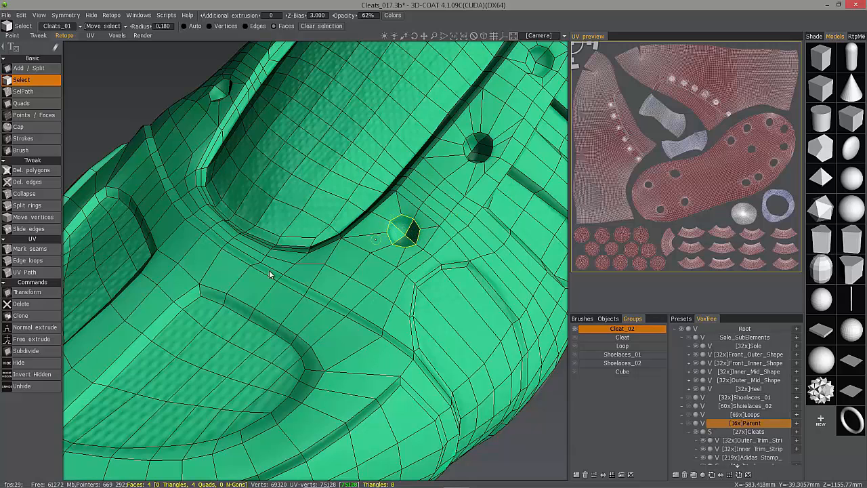
pyautogui.click(29, 343)
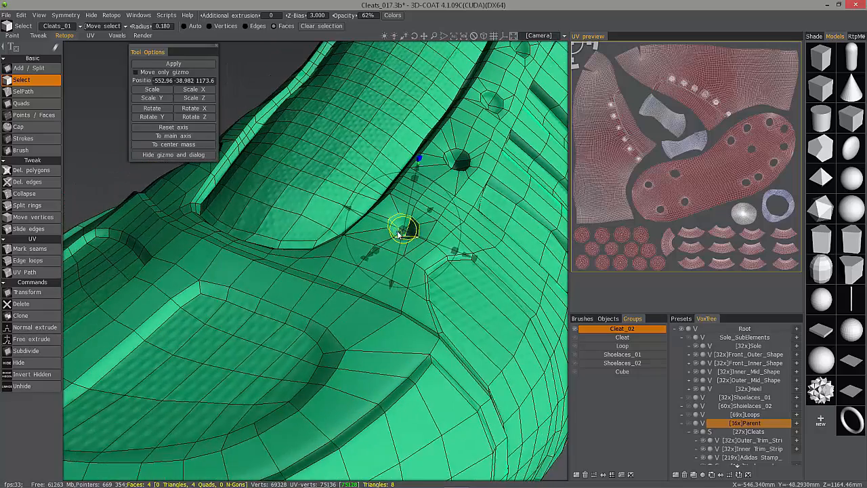
pyautogui.keyDown('alt'); pyautogui.moveTo(398, 234); pyautogui.dragTo(417, 180); pyautogui.keyUp('alt')
pyautogui.keyDown('alt'); pyautogui.moveTo(416, 181); pyautogui.dragTo(410, 181); pyautogui.keyUp('alt')
pyautogui.moveTo(410, 181); pyautogui.dragTo(481, 202)
pyautogui.press('Escape')
pyautogui.moveTo(470, 167)
pyautogui.keyDown('alt'); pyautogui.mouseDown()
pyautogui.moveTo(480, 163)
pyautogui.moveTo(352, 211)
pyautogui.moveTo(379, 203)
pyautogui.moveTo(382, 219)
pyautogui.moveTo(352, 230)
pyautogui.moveTo(362, 226)
pyautogui.moveTo(371, 239)
pyautogui.mouseUp(); pyautogui.keyUp('alt')
pyautogui.keyDown('alt'); pyautogui.moveTo(371, 238); pyautogui.dragTo(419, 229); pyautogui.keyUp('alt')
pyautogui.press('t')
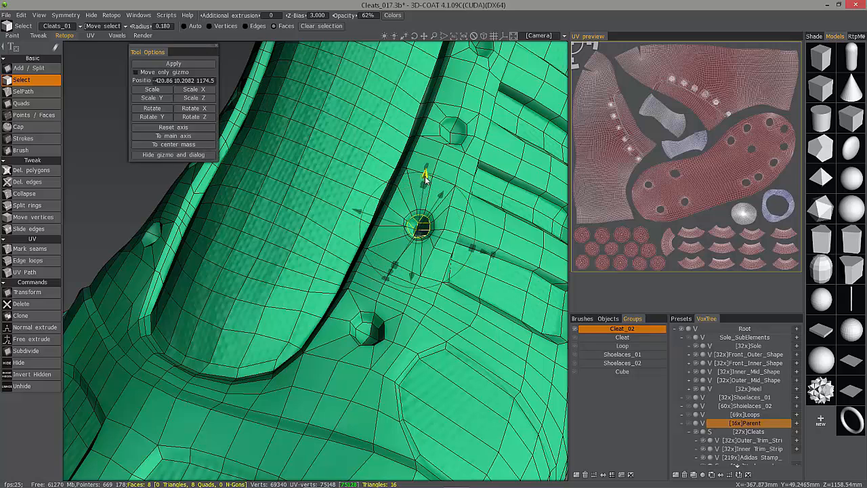
pyautogui.moveTo(425, 177); pyautogui.dragTo(479, 144)
pyautogui.press('Escape')
# Select the next cleat hole's faces and free-extrude them inward with the gizmo aligned to the main axis.
pyautogui.click(477, 137)
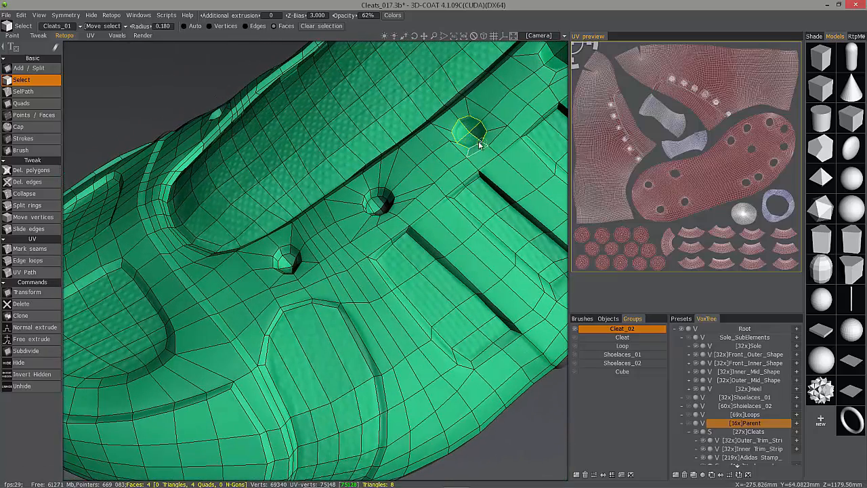
pyautogui.click(31, 340)
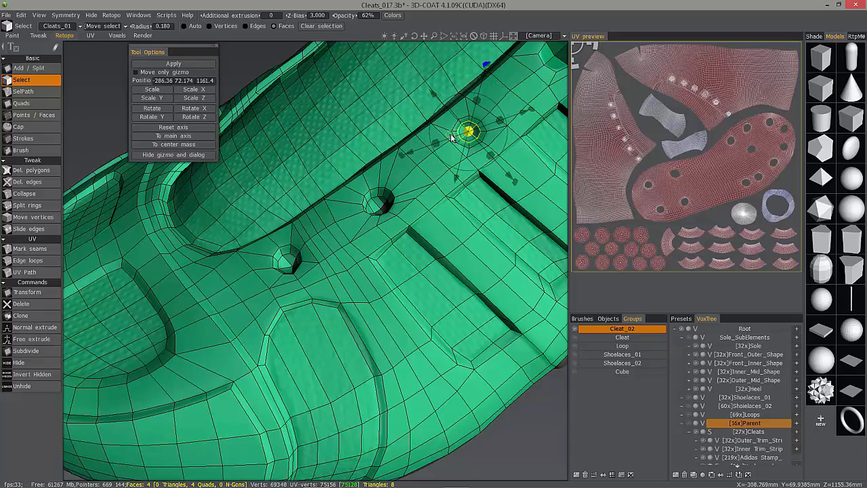
pyautogui.keyDown('alt'); pyautogui.moveTo(456, 137); pyautogui.dragTo(407, 133); pyautogui.keyUp('alt')
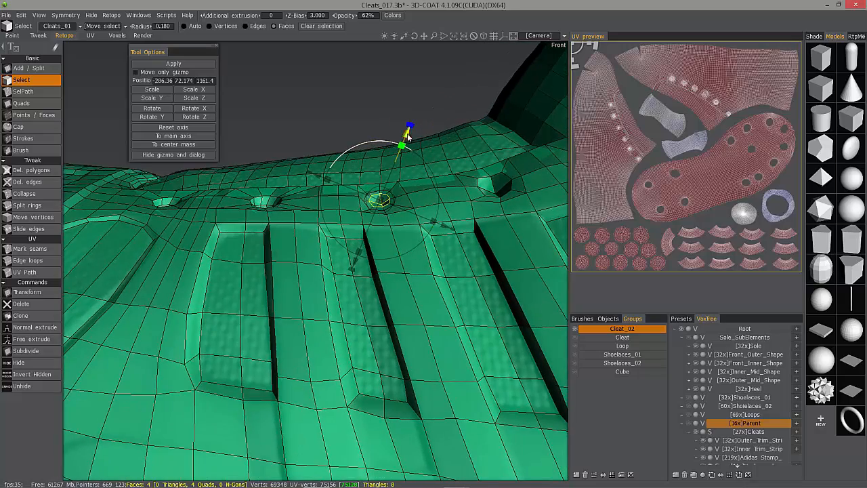
pyautogui.click(171, 140)
pyautogui.moveTo(361, 152)
pyautogui.keyDown('alt'); pyautogui.mouseDown()
pyautogui.moveTo(380, 190)
pyautogui.moveTo(374, 205)
pyautogui.moveTo(365, 144)
pyautogui.mouseUp(); pyautogui.keyUp('alt')
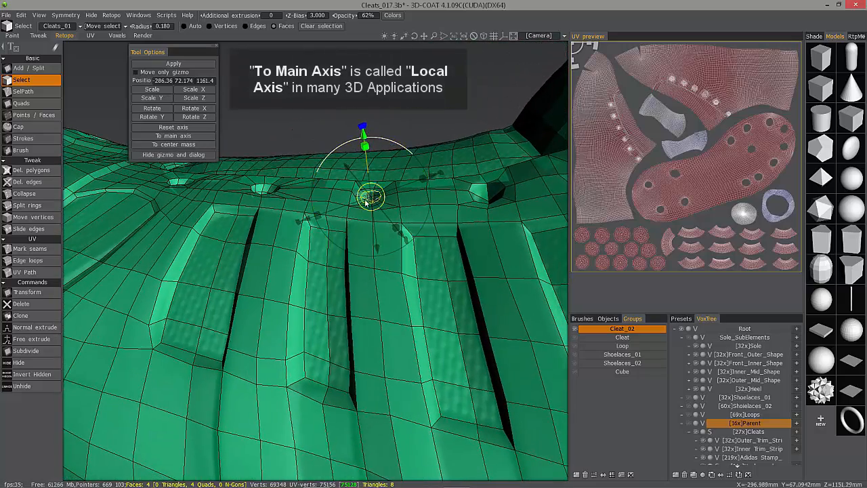
pyautogui.keyDown('alt'); pyautogui.moveTo(366, 201); pyautogui.dragTo(370, 150); pyautogui.keyUp('alt')
pyautogui.press('Escape')
# Select another cleat hole's faces and reposition them with the Transform gizmo.
pyautogui.keyDown('alt'); pyautogui.moveTo(449, 180); pyautogui.dragTo(482, 203); pyautogui.keyUp('alt')
pyautogui.click(488, 205)
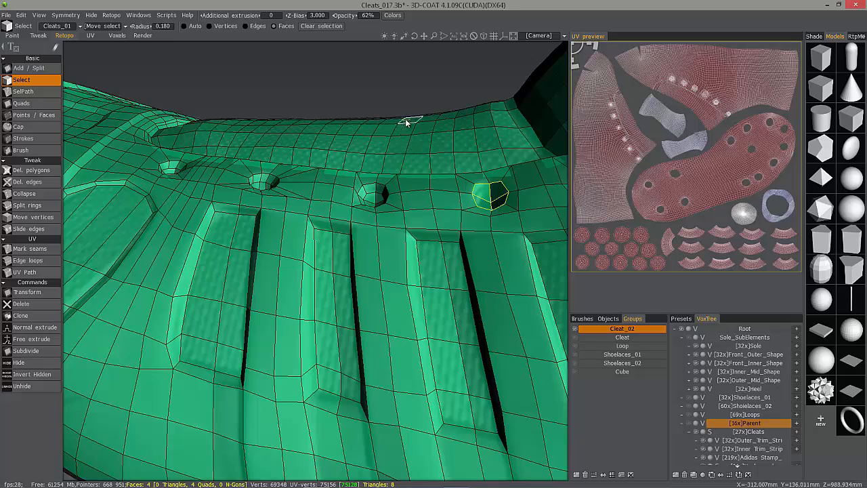
pyautogui.click(27, 292)
pyautogui.keyDown('alt'); pyautogui.moveTo(270, 175); pyautogui.dragTo(396, 180); pyautogui.keyUp('alt')
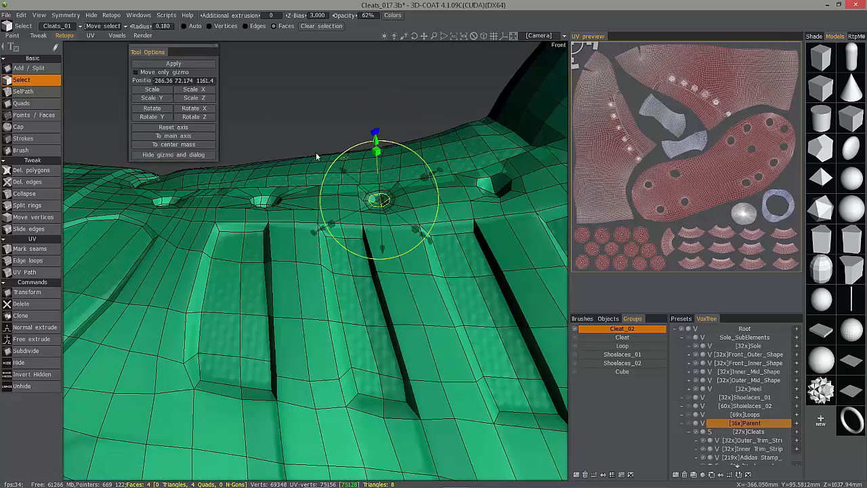
pyautogui.keyDown('alt'); pyautogui.moveTo(316, 152); pyautogui.dragTo(461, 177); pyautogui.keyUp('alt')
pyautogui.press('Escape')
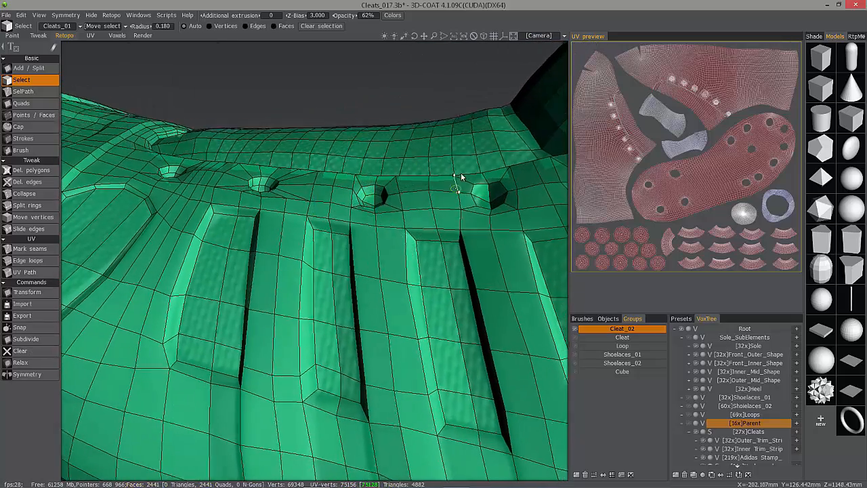
pyautogui.click(483, 196)
pyautogui.click(27, 292)
pyautogui.keyDown('alt'); pyautogui.moveTo(438, 178); pyautogui.dragTo(282, 167, button='middle'); pyautogui.keyUp('alt')
pyautogui.keyDown('alt'); pyautogui.moveTo(282, 167); pyautogui.dragTo(317, 150); pyautogui.keyUp('alt')
pyautogui.keyDown('alt'); pyautogui.moveTo(367, 175); pyautogui.dragTo(437, 177); pyautogui.keyUp('alt')
pyautogui.press('Escape')
# Free-extrude the selected cleat hole faces inward, aligning the gizmo to the main axis and then resetting its axis.
pyautogui.click(34, 339)
pyautogui.click(171, 138)
pyautogui.keyDown('alt'); pyautogui.moveTo(284, 160); pyautogui.dragTo(359, 171); pyautogui.keyUp('alt')
pyautogui.press('Escape')
pyautogui.click(34, 338)
pyautogui.keyDown('alt'); pyautogui.moveTo(214, 173); pyautogui.dragTo(352, 191); pyautogui.keyUp('alt')
pyautogui.keyDown('alt'); pyautogui.moveTo(355, 192); pyautogui.dragTo(306, 196); pyautogui.keyUp('alt')
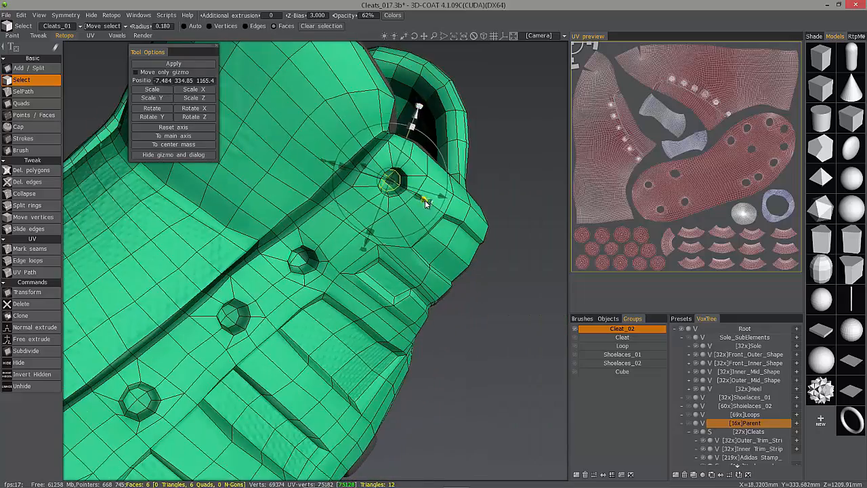
pyautogui.press('Escape')
pyautogui.keyDown('alt'); pyautogui.moveTo(425, 203); pyautogui.dragTo(344, 242); pyautogui.keyUp('alt')
pyautogui.click(32, 339)
pyautogui.click(160, 128)
pyautogui.press('Escape')
# Briefly select an edge beside the heel hole in edge mode, then return to face selection.
pyautogui.click(254, 26)
pyautogui.keyDown('alt'); pyautogui.moveTo(265, 250); pyautogui.dragTo(203, 237); pyautogui.keyUp('alt')
pyautogui.click(343, 369)
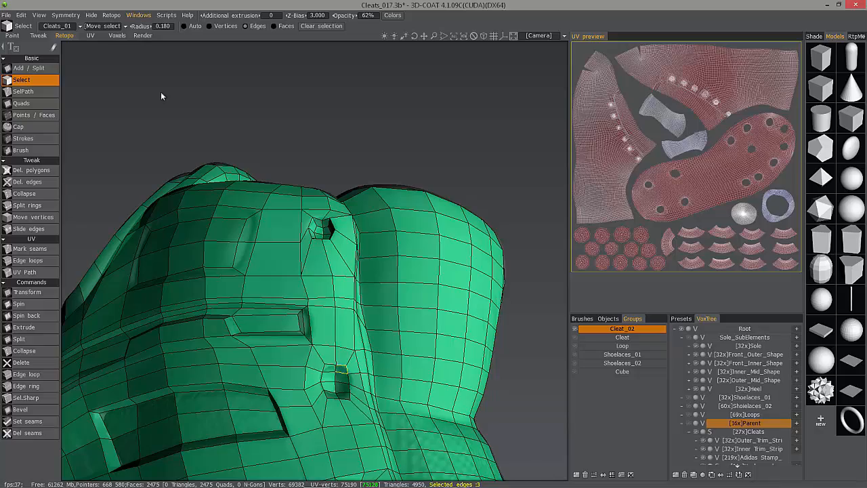
pyautogui.click(279, 25)
# Free-extrude the heel hole's faces inward in two passes.
pyautogui.click(32, 339)
pyautogui.moveTo(340, 397); pyautogui.dragTo(367, 237)
pyautogui.press('Escape')
pyautogui.click(32, 339)
pyautogui.keyDown('alt'); pyautogui.moveTo(367, 237); pyautogui.dragTo(335, 212); pyautogui.keyUp('alt')
pyautogui.press('Escape')
# Free-extrude the faces of two more cleat holes on the side panel inward.
pyautogui.keyDown('alt'); pyautogui.moveTo(413, 316); pyautogui.dragTo(399, 298); pyautogui.keyUp('alt')
pyautogui.moveTo(423, 323); pyautogui.dragTo(403, 322)
pyautogui.click(32, 338)
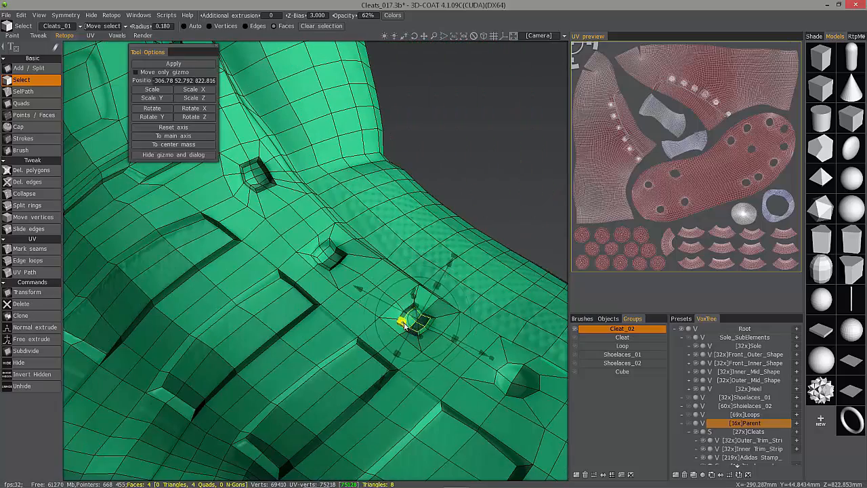
pyautogui.keyDown('alt'); pyautogui.moveTo(433, 296); pyautogui.dragTo(450, 316); pyautogui.keyUp('alt')
pyautogui.keyDown('alt'); pyautogui.moveTo(450, 316); pyautogui.dragTo(455, 335); pyautogui.keyUp('alt')
pyautogui.press('Escape')
pyautogui.moveTo(452, 334)
pyautogui.mouseDown()
pyautogui.moveTo(431, 318)
pyautogui.moveTo(444, 338)
pyautogui.mouseUp()
pyautogui.click(32, 338)
pyautogui.keyDown('alt'); pyautogui.moveTo(459, 306); pyautogui.dragTo(470, 313); pyautogui.keyUp('alt')
pyautogui.moveTo(470, 313); pyautogui.dragTo(498, 359)
pyautogui.press('Escape')
# Free-extrude the faces of the cleat hole near the toe, rotating the gizmo before pulling.
pyautogui.moveTo(498, 359); pyautogui.dragTo(450, 285)
pyautogui.click(32, 339)
pyautogui.click(153, 117)
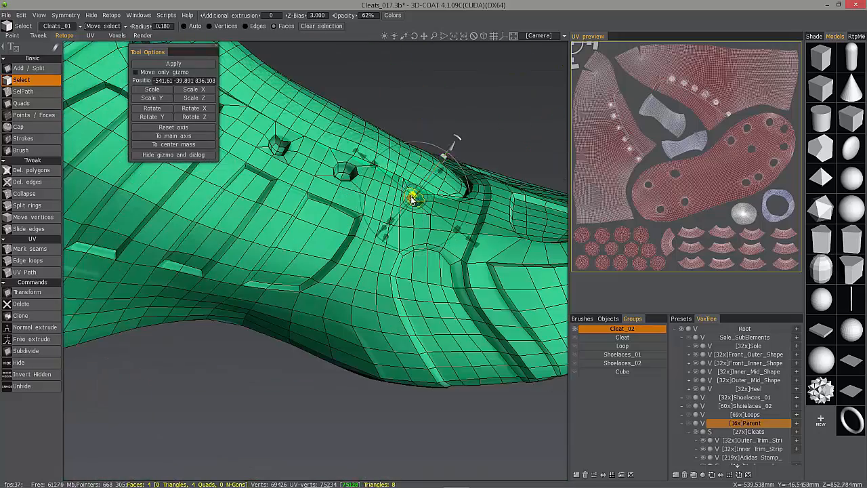
pyautogui.moveTo(414, 197); pyautogui.dragTo(408, 201)
pyautogui.moveTo(448, 150); pyautogui.dragTo(86, 155)
pyautogui.press('Escape')
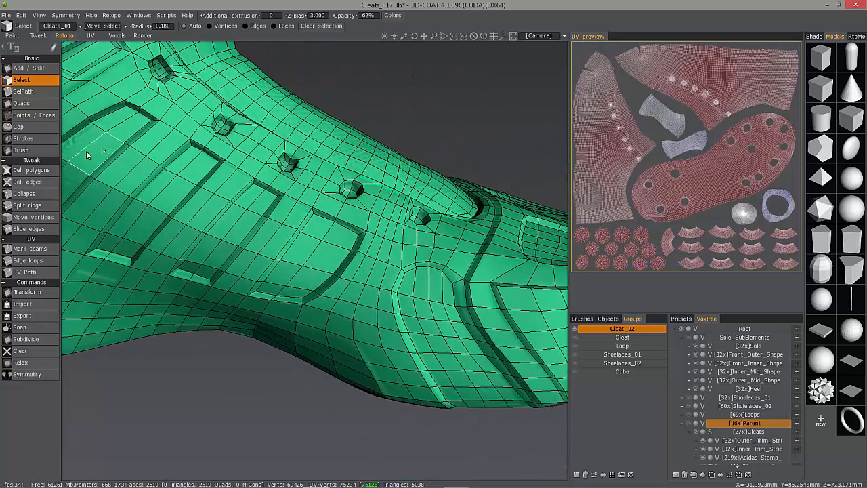
# Lower the mesh opacity to 12% and move individual vertices around the cleat holes with Move vertices.
pyautogui.click(36, 222)
pyautogui.moveTo(295, 153)
pyautogui.keyDown('alt'); pyautogui.mouseDown()
pyautogui.moveTo(271, 182)
pyautogui.moveTo(295, 168)
pyautogui.mouseUp(); pyautogui.keyUp('alt')
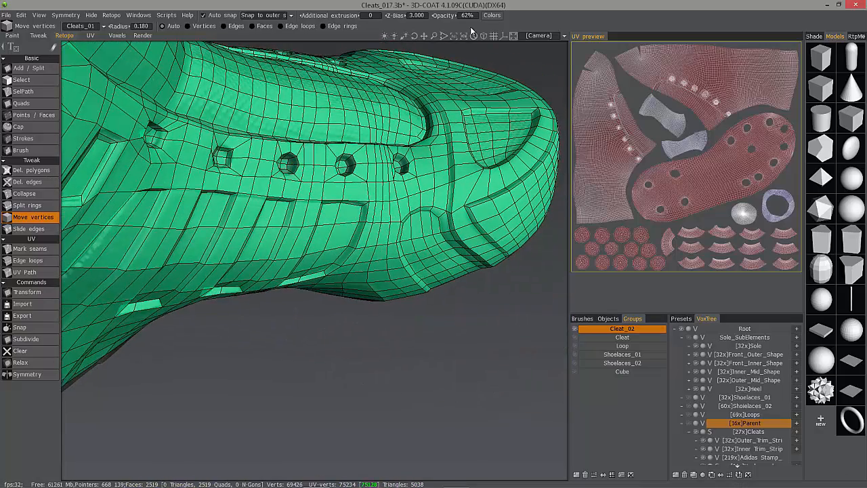
pyautogui.moveTo(438, 15); pyautogui.dragTo(405, 15)
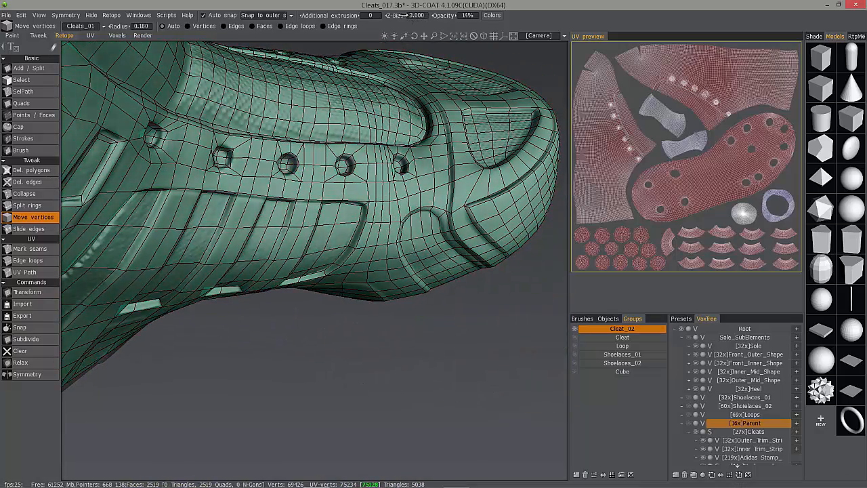
pyautogui.keyDown('alt'); pyautogui.moveTo(369, 145); pyautogui.dragTo(302, 113); pyautogui.keyUp('alt')
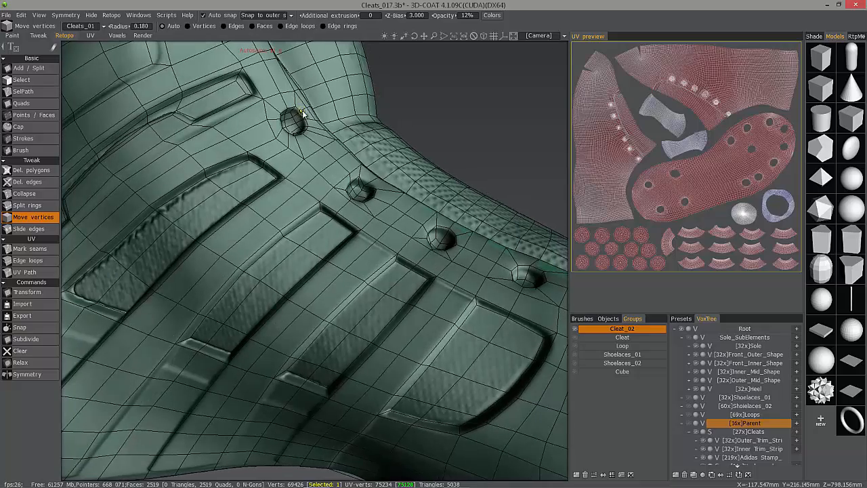
pyautogui.keyDown('alt'); pyautogui.moveTo(295, 105); pyautogui.dragTo(322, 118, button='middle'); pyautogui.keyUp('alt')
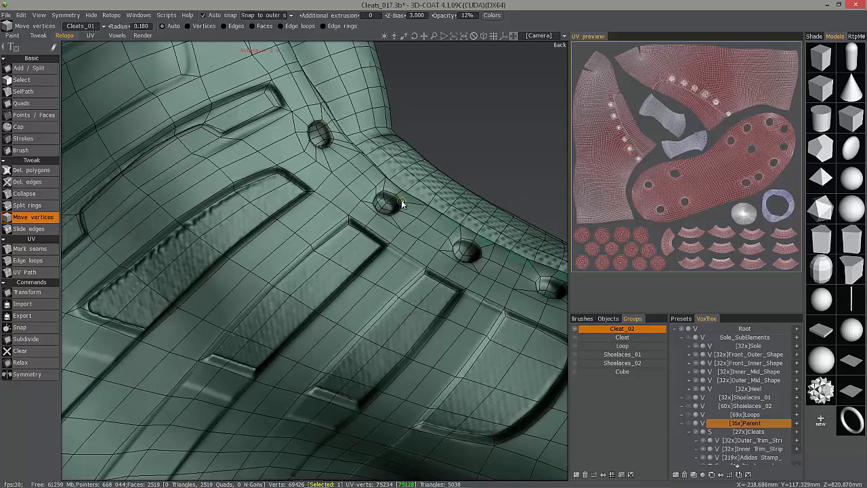
pyautogui.keyDown('alt'); pyautogui.moveTo(400, 162); pyautogui.dragTo(375, 223); pyautogui.keyUp('alt')
pyautogui.moveTo(307, 220)
pyautogui.keyDown('alt'); pyautogui.mouseDown()
pyautogui.moveTo(331, 235)
pyautogui.moveTo(373, 220)
pyautogui.moveTo(363, 157)
pyautogui.moveTo(447, 289)
pyautogui.moveTo(399, 193)
pyautogui.moveTo(388, 189)
pyautogui.moveTo(393, 219)
pyautogui.moveTo(267, 185)
pyautogui.moveTo(212, 184)
pyautogui.moveTo(230, 220)
pyautogui.moveTo(248, 202)
pyautogui.moveTo(271, 223)
pyautogui.moveTo(250, 227)
pyautogui.moveTo(359, 292)
pyautogui.moveTo(224, 229)
pyautogui.moveTo(470, 426)
pyautogui.moveTo(484, 405)
pyautogui.moveTo(348, 403)
pyautogui.moveTo(284, 338)
pyautogui.mouseUp(); pyautogui.keyUp('alt')
# Smooth the quad flow across the side panel and around the cleat holes with the Brush tool, adjusting its radius.
pyautogui.click(28, 151)
pyautogui.moveTo(217, 251)
pyautogui.keyDown('alt'); pyautogui.mouseDown()
pyautogui.moveTo(240, 279)
pyautogui.moveTo(206, 288)
pyautogui.moveTo(249, 277)
pyautogui.mouseUp(); pyautogui.keyUp('alt')
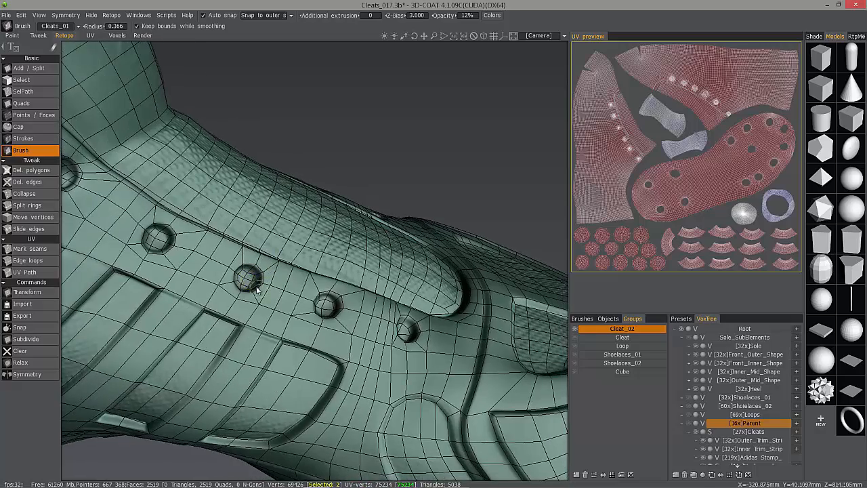
pyautogui.keyDown('alt'); pyautogui.moveTo(316, 308); pyautogui.dragTo(321, 337); pyautogui.keyUp('alt')
pyautogui.keyDown('alt'); pyautogui.moveTo(411, 352); pyautogui.dragTo(210, 237); pyautogui.keyUp('alt')
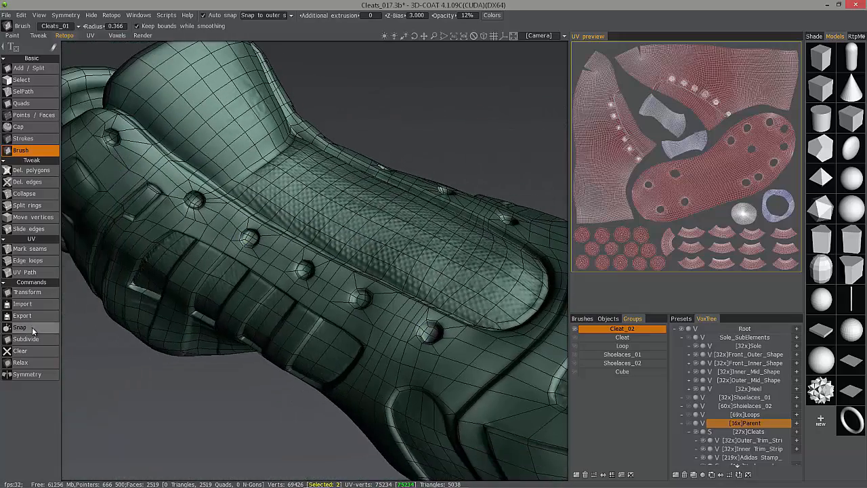
pyautogui.keyDown('alt'); pyautogui.moveTo(121, 153); pyautogui.dragTo(91, 359); pyautogui.keyUp('alt')
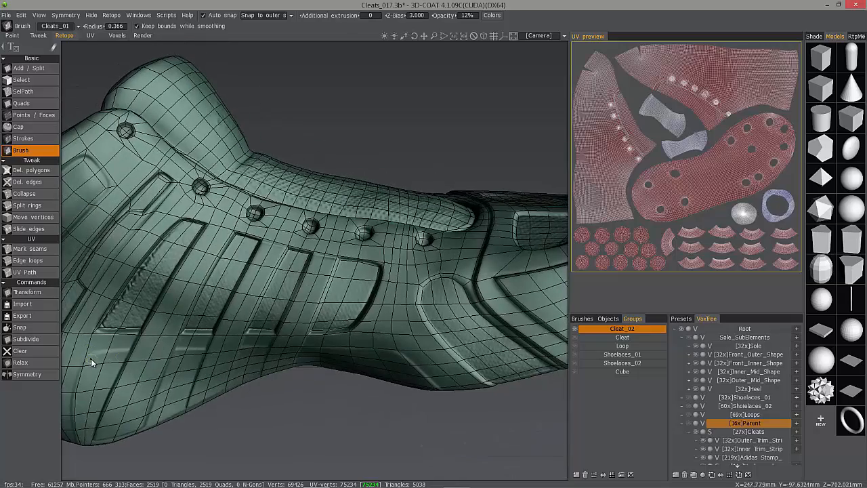
pyautogui.moveTo(146, 216)
pyautogui.keyDown('alt'); pyautogui.mouseDown()
pyautogui.moveTo(294, 203)
pyautogui.moveTo(300, 260)
pyautogui.moveTo(254, 258)
pyautogui.moveTo(266, 271)
pyautogui.mouseUp(); pyautogui.keyUp('alt')
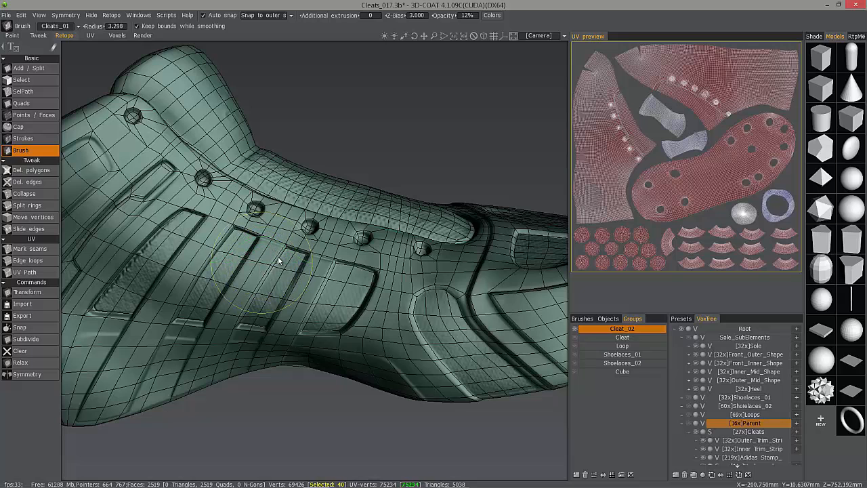
pyautogui.scroll(-2, 254, 268)
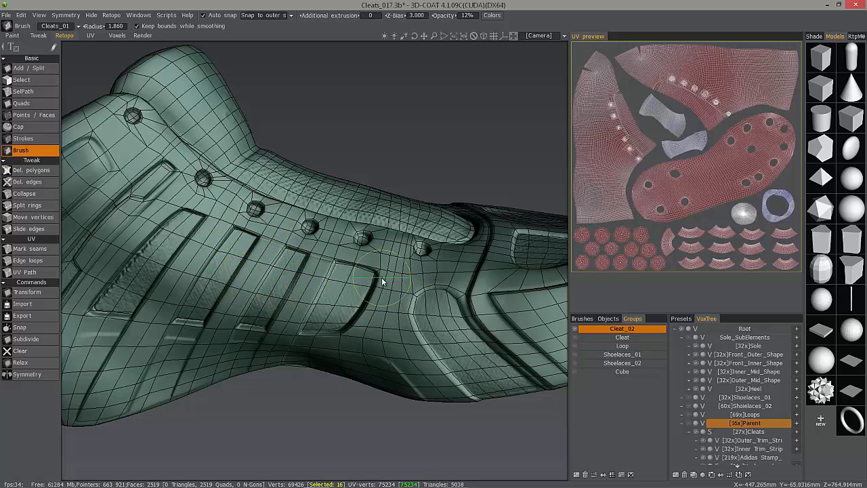
pyautogui.moveTo(266, 243)
pyautogui.keyDown('alt'); pyautogui.mouseDown()
pyautogui.moveTo(482, 243)
pyautogui.moveTo(413, 245)
pyautogui.moveTo(433, 241)
pyautogui.moveTo(325, 202)
pyautogui.moveTo(343, 231)
pyautogui.mouseUp(); pyautogui.keyUp('alt')
pyautogui.scroll(-5, 325, 201)
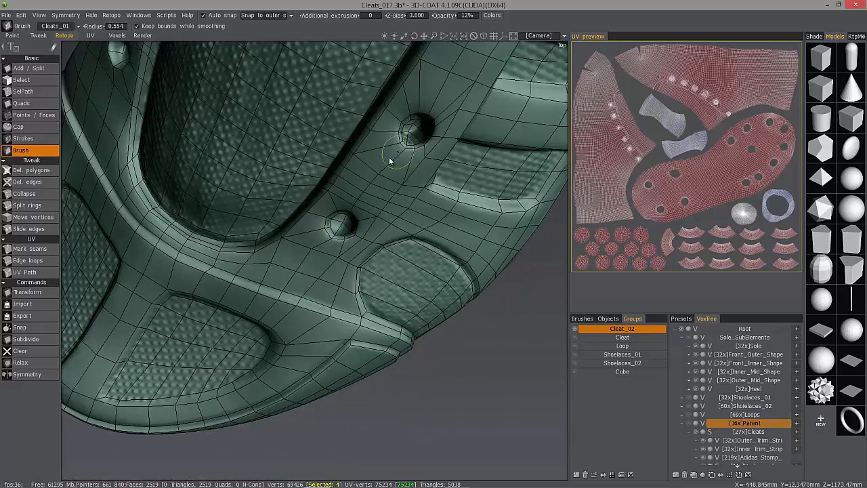
# Brush the vertices around the lace-row holes to even out the surrounding quads.
pyautogui.keyDown('alt'); pyautogui.moveTo(390, 158); pyautogui.dragTo(299, 360); pyautogui.keyUp('alt')
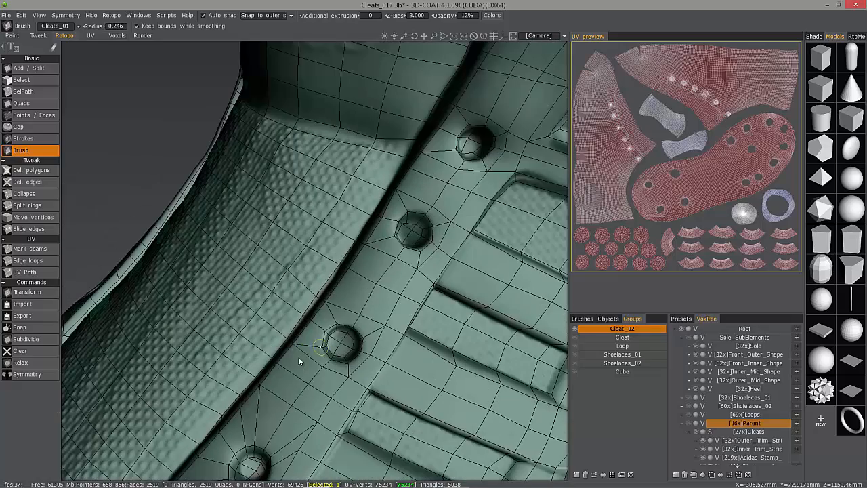
pyautogui.keyDown('alt'); pyautogui.moveTo(354, 368); pyautogui.dragTo(372, 225); pyautogui.keyUp('alt')
pyautogui.keyDown('alt'); pyautogui.moveTo(447, 147); pyautogui.dragTo(468, 121); pyautogui.keyUp('alt')
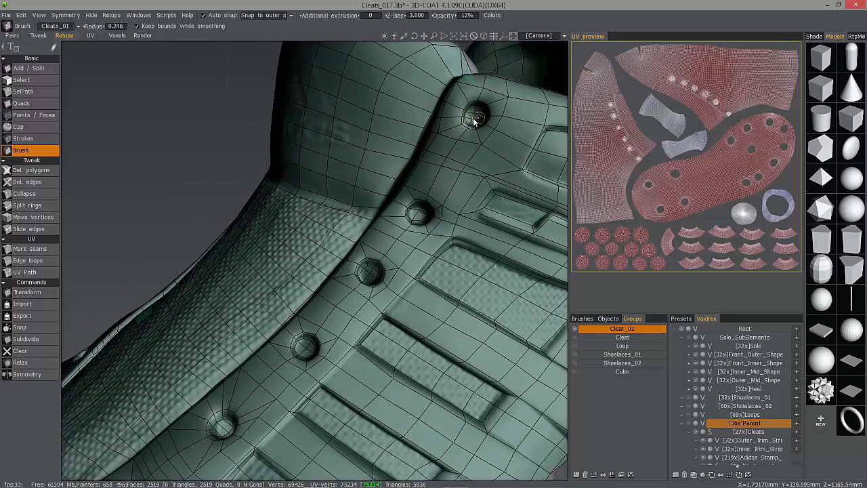
pyautogui.keyDown('alt'); pyautogui.moveTo(461, 126); pyautogui.dragTo(451, 167, button='right'); pyautogui.keyUp('alt')
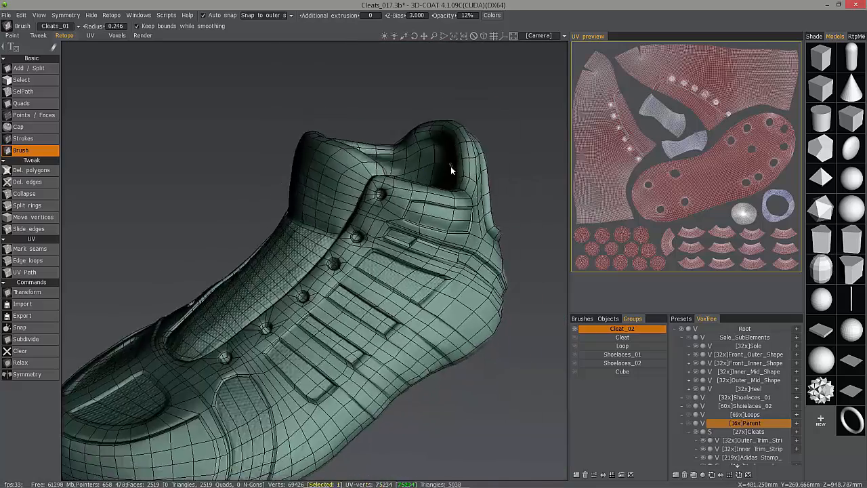
pyautogui.keyDown('alt'); pyautogui.moveTo(452, 168); pyautogui.dragTo(355, 409); pyautogui.keyUp('alt')
pyautogui.moveTo(256, 336)
pyautogui.mouseDown(button='middle')
pyautogui.moveTo(420, 353)
pyautogui.moveTo(426, 365)
pyautogui.moveTo(409, 380)
pyautogui.moveTo(402, 372)
pyautogui.moveTo(197, 347)
pyautogui.moveTo(277, 335)
pyautogui.moveTo(327, 313)
pyautogui.moveTo(213, 311)
pyautogui.moveTo(155, 345)
pyautogui.moveTo(190, 363)
pyautogui.moveTo(396, 350)
pyautogui.moveTo(406, 386)
pyautogui.moveTo(368, 414)
pyautogui.moveTo(144, 387)
pyautogui.moveTo(348, 377)
pyautogui.mouseUp(button='middle')
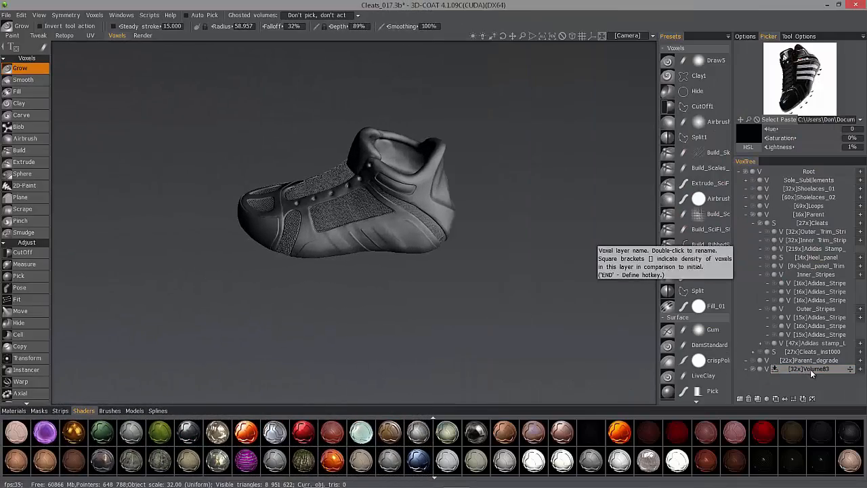
# Select the Cleats layer in the VoxTree and toggle its sublayers visible to show the stripes.
pyautogui.click(810, 369)
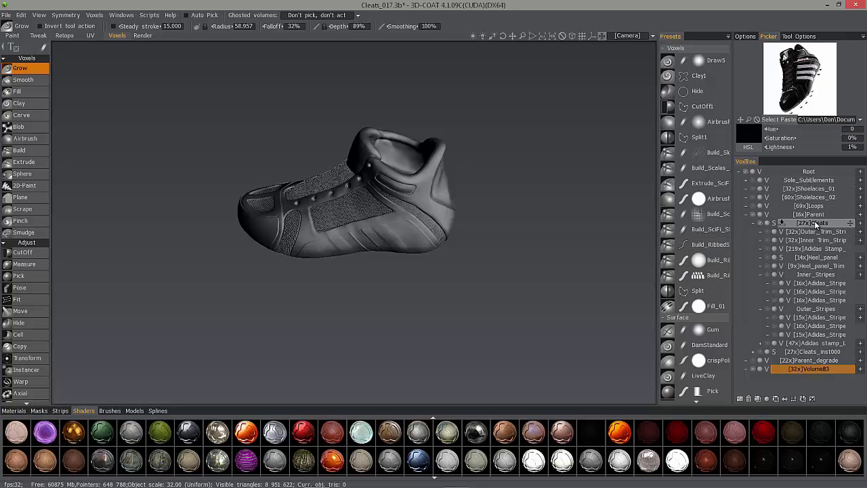
pyautogui.click(767, 225)
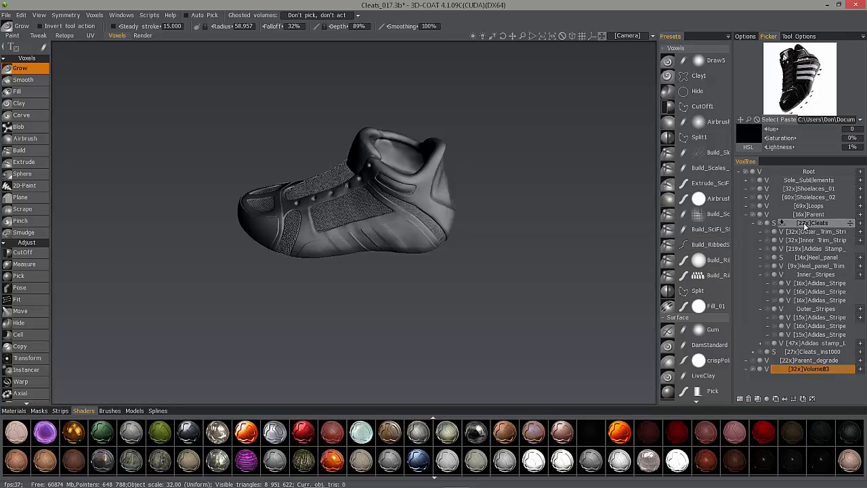
pyautogui.click(760, 227)
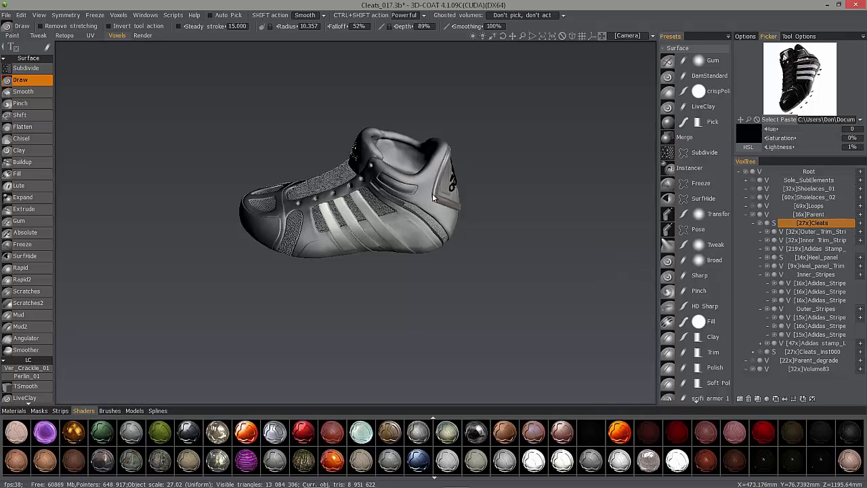
pyautogui.moveTo(590, 210); pyautogui.dragTo(466, 212)
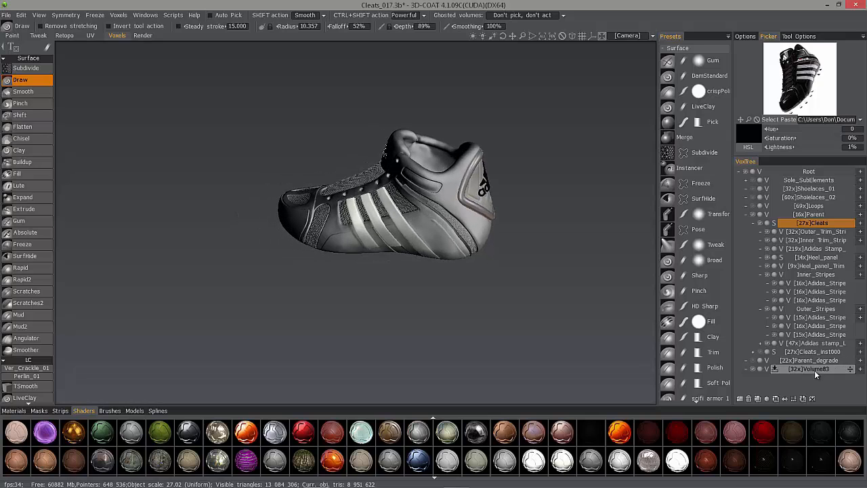
# Rename the new volume layer to Proxy and merge the visible volumes into it.
pyautogui.click(814, 369)
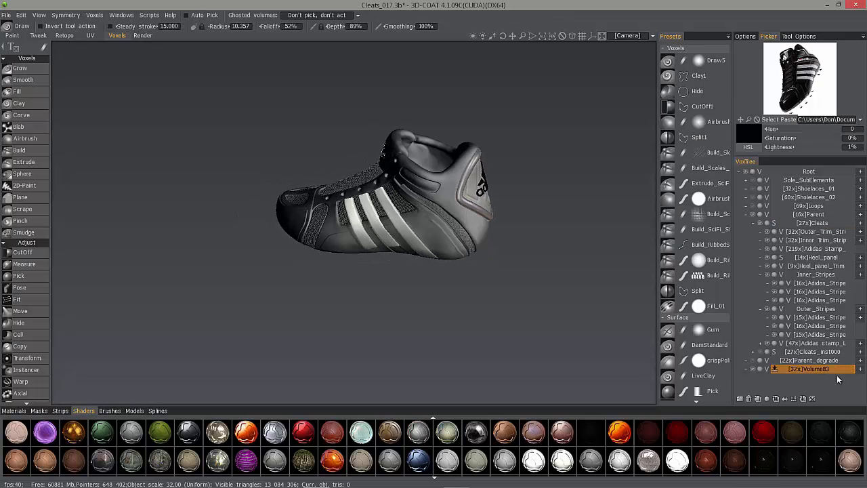
pyautogui.doubleClick(812, 369)
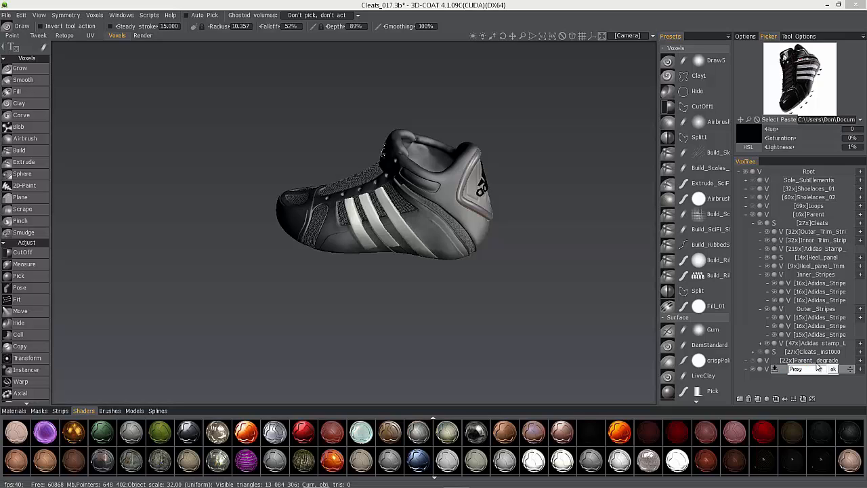
pyautogui.press('Return')
pyautogui.rightClick(813, 368)
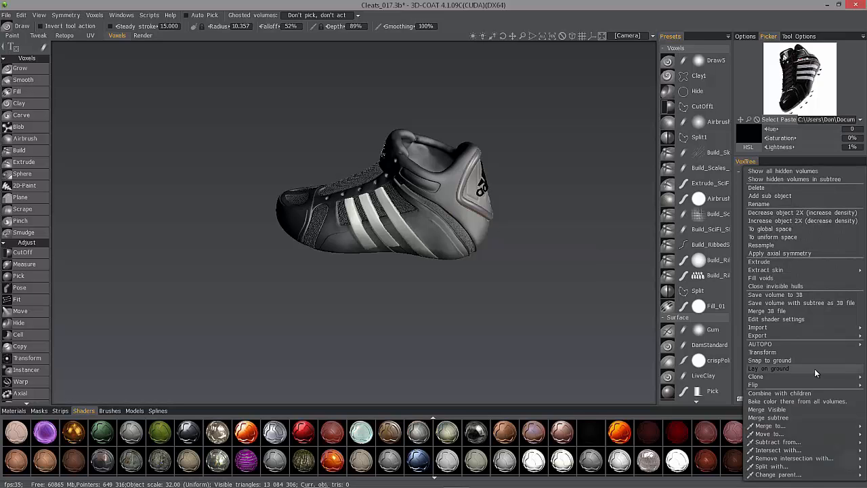
pyautogui.click(783, 410)
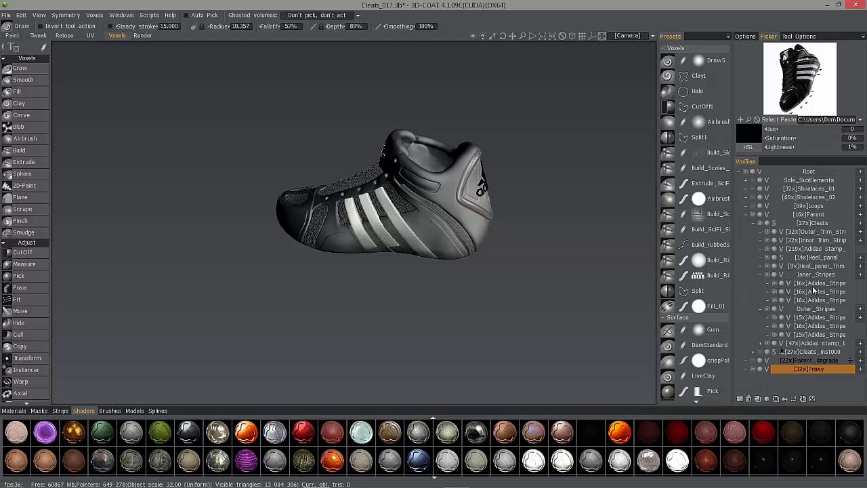
# Select the Cleats layer, then delete the Proxy layer.
pyautogui.click(819, 224)
pyautogui.rightClick(818, 224)
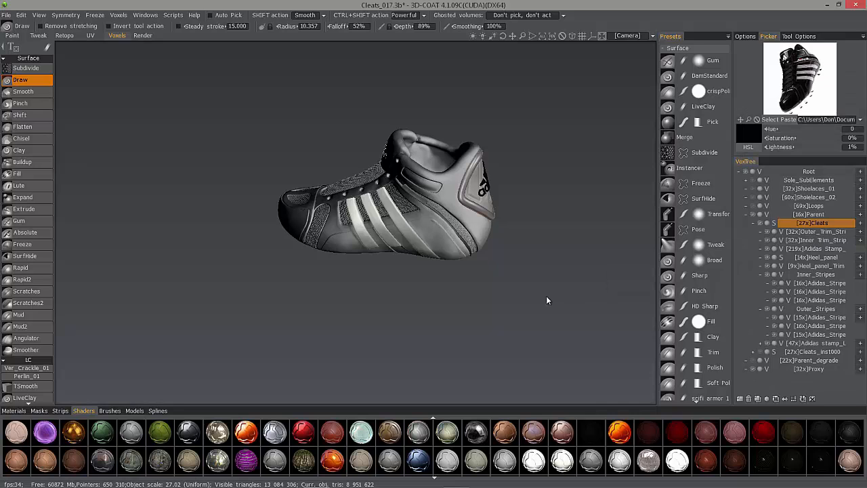
pyautogui.click(808, 369)
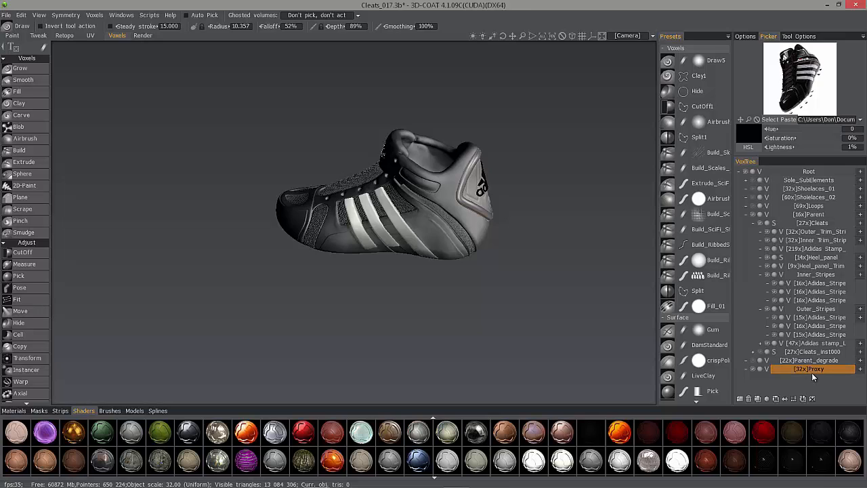
pyautogui.click(748, 400)
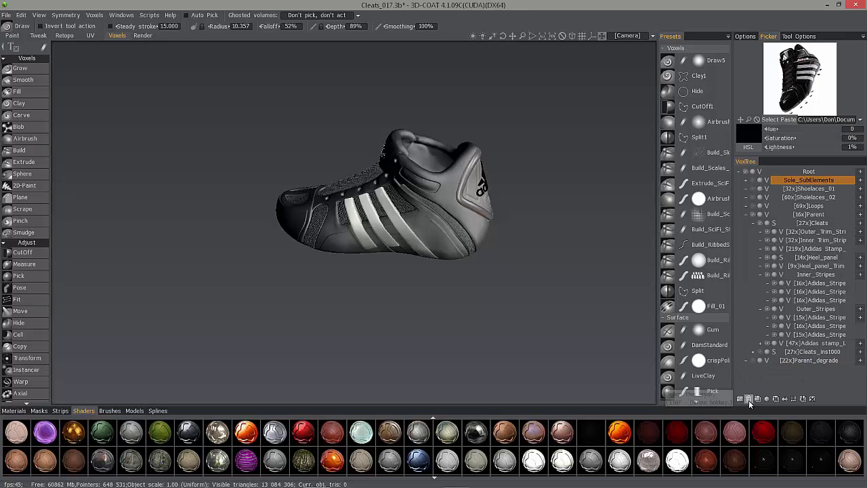
# Hide the Parent layer, show only Parent_degrade, and apply Fill voids to it.
pyautogui.click(751, 214)
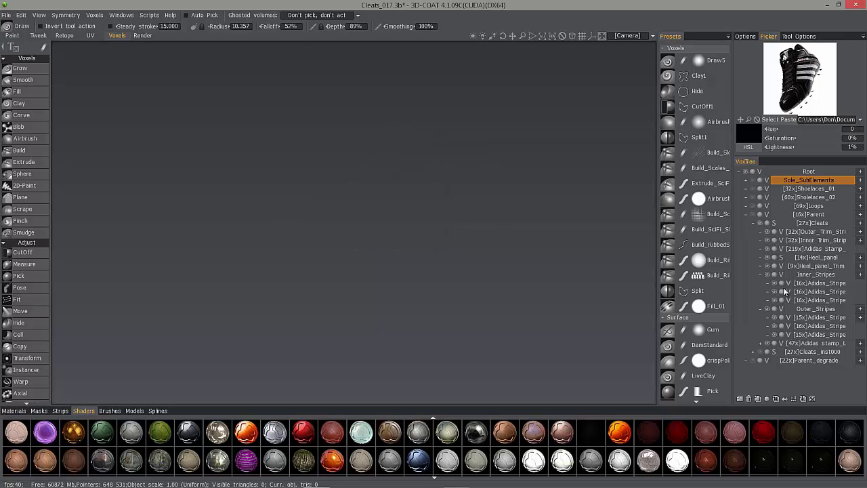
pyautogui.click(806, 361)
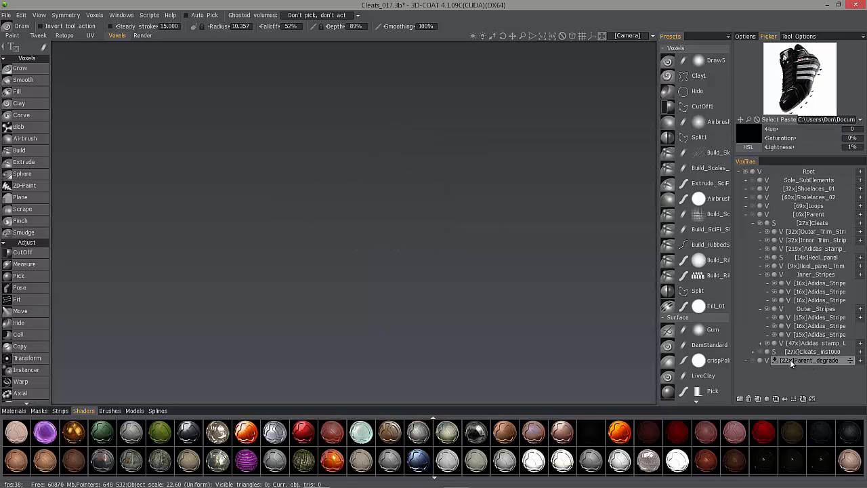
pyautogui.click(753, 361)
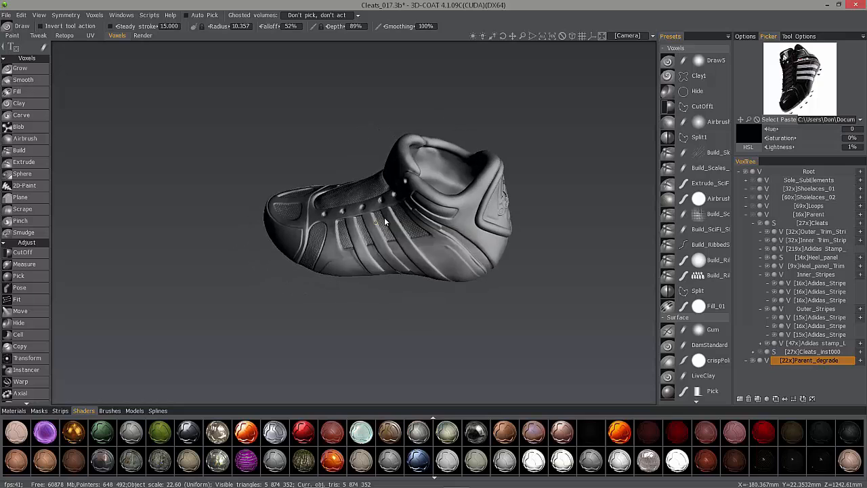
pyautogui.rightClick(809, 360)
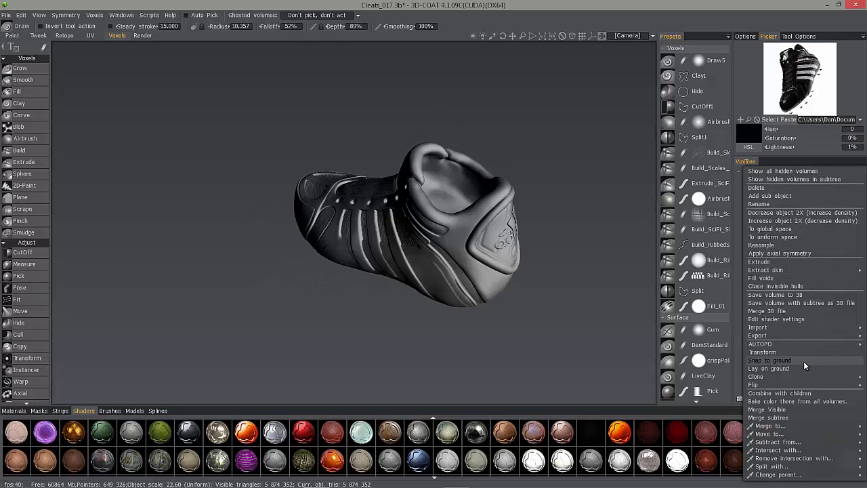
pyautogui.click(781, 278)
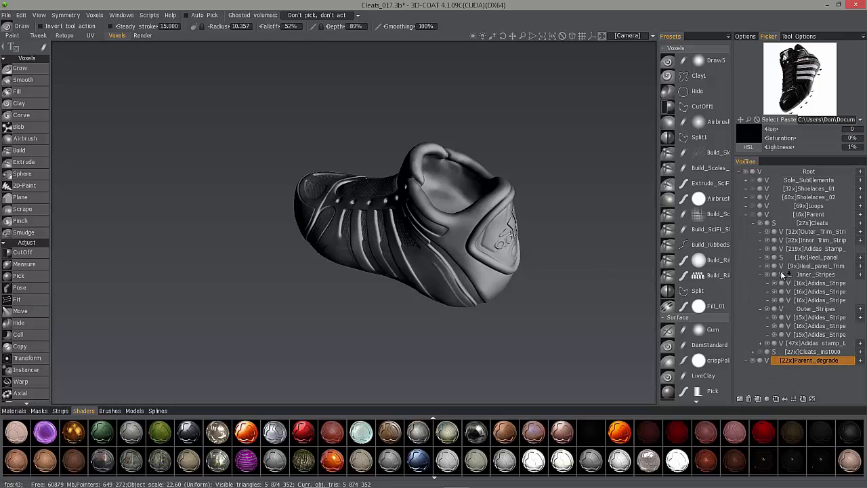
pyautogui.keyDown('alt'); pyautogui.moveTo(429, 245); pyautogui.dragTo(458, 239); pyautogui.keyUp('alt')
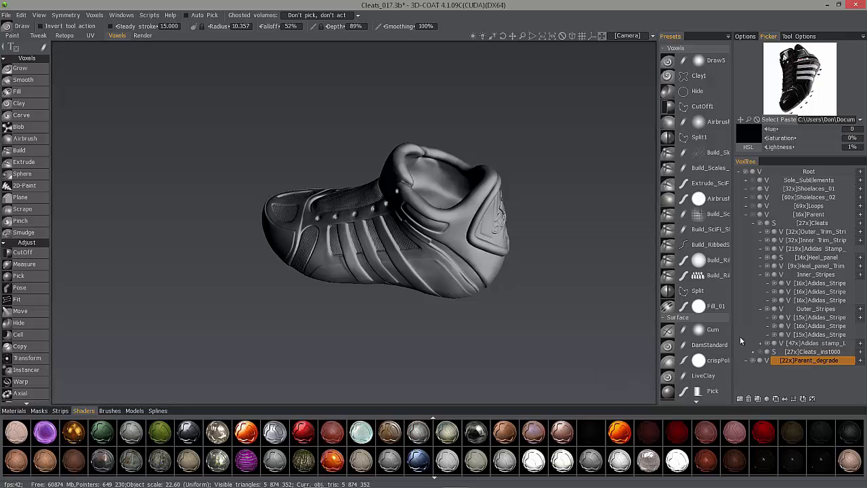
pyautogui.keyDown('alt'); pyautogui.moveTo(436, 225); pyautogui.dragTo(353, 241); pyautogui.keyUp('alt')
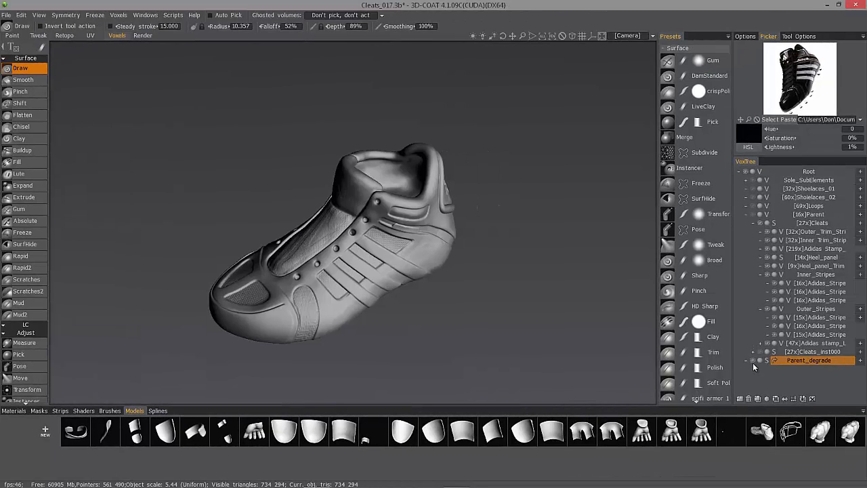
# Hide Parent_degrade and show the sole sub-elements, inspecting the sole in the Retopo room.
pyautogui.click(753, 363)
pyautogui.click(64, 36)
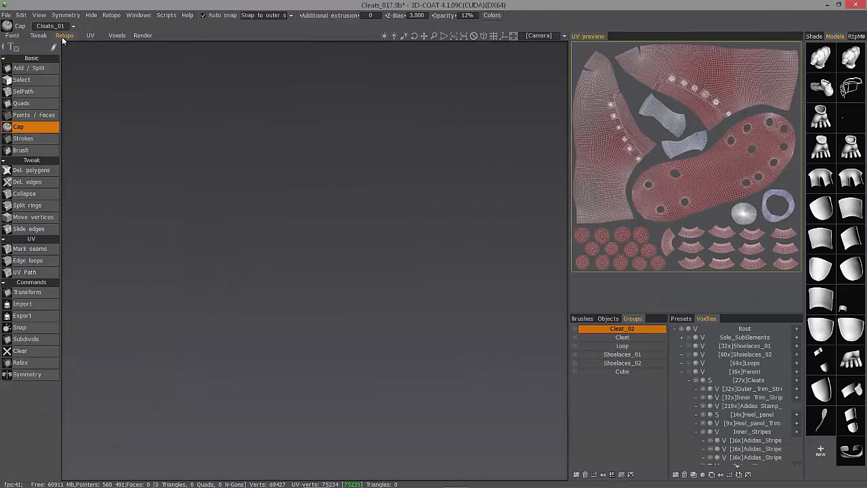
pyautogui.moveTo(650, 311); pyautogui.dragTo(736, 245)
pyautogui.click(688, 268)
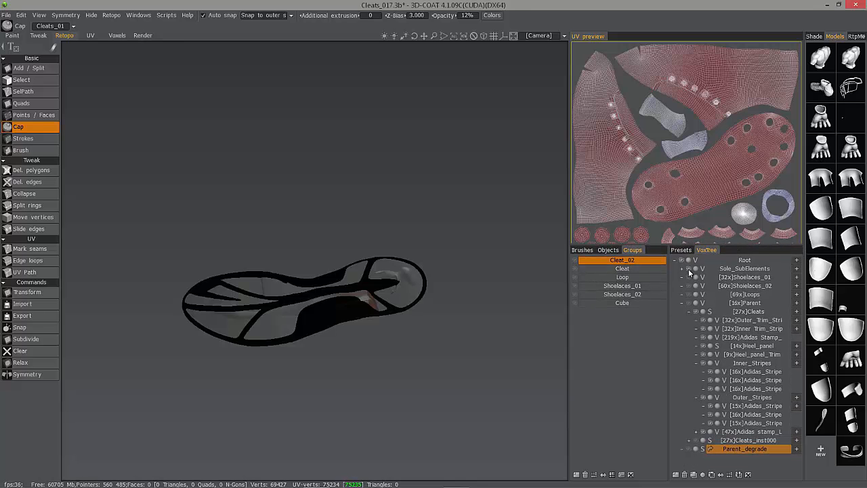
pyautogui.scroll(3, 390, 347)
pyautogui.moveTo(407, 389); pyautogui.dragTo(652, 274)
pyautogui.scroll(-3, 405, 292)
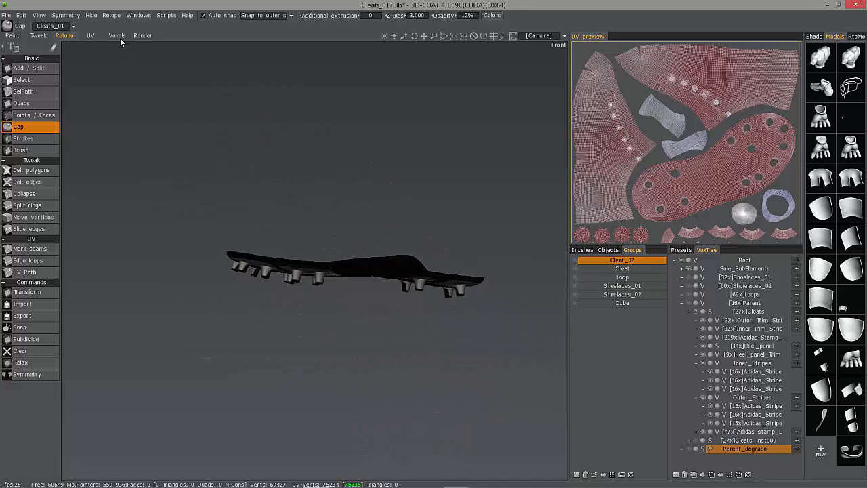
pyautogui.click(118, 35)
pyautogui.moveTo(411, 275); pyautogui.dragTo(346, 248)
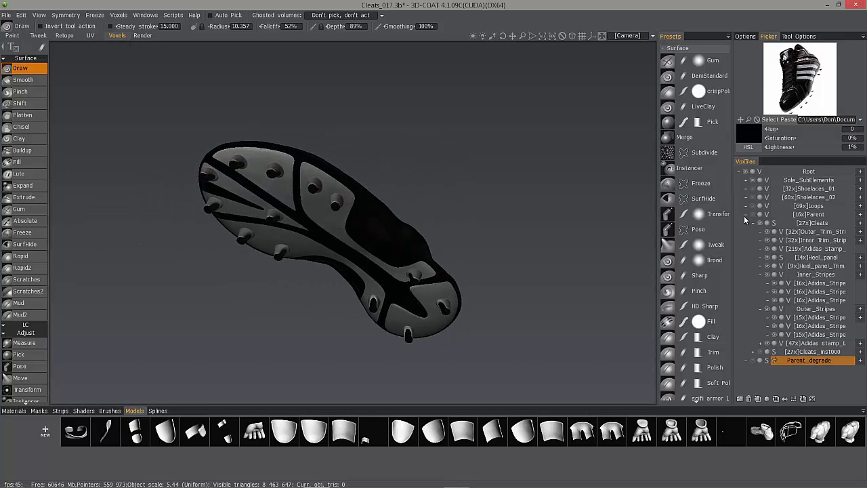
# Collapse the Parent layer and add a new empty volume layer, expanding Sole_SubElements.
pyautogui.click(746, 215)
pyautogui.click(798, 181)
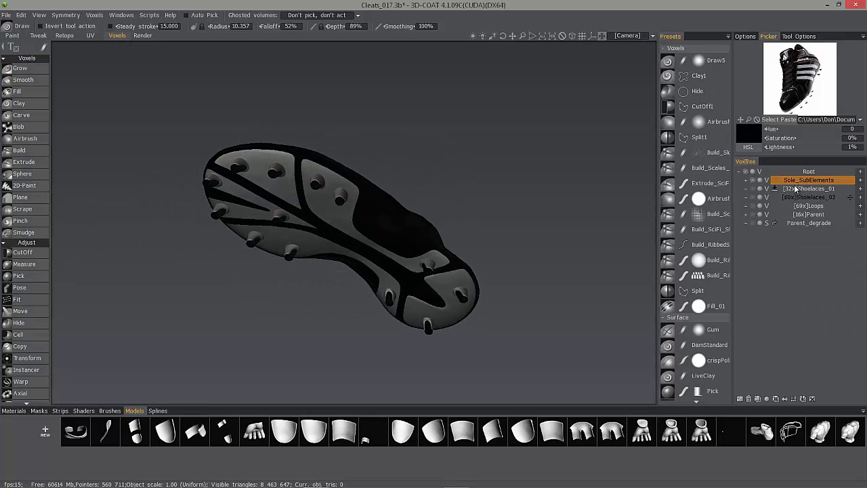
pyautogui.click(861, 173)
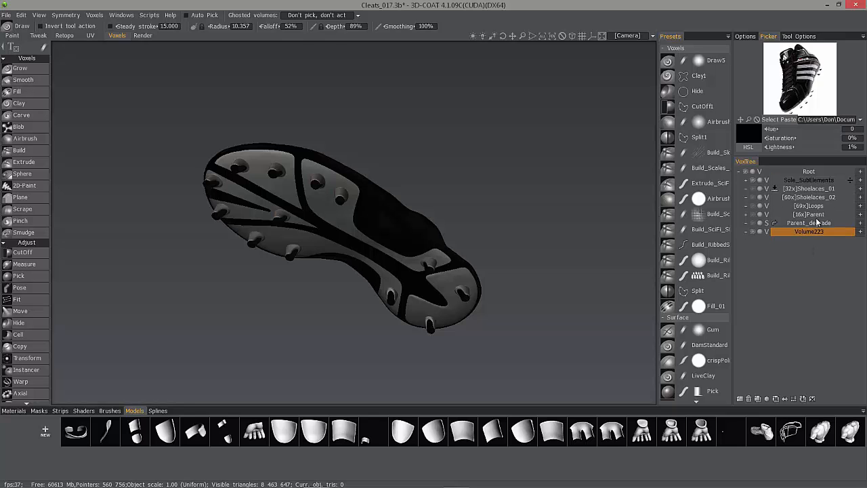
pyautogui.click(746, 181)
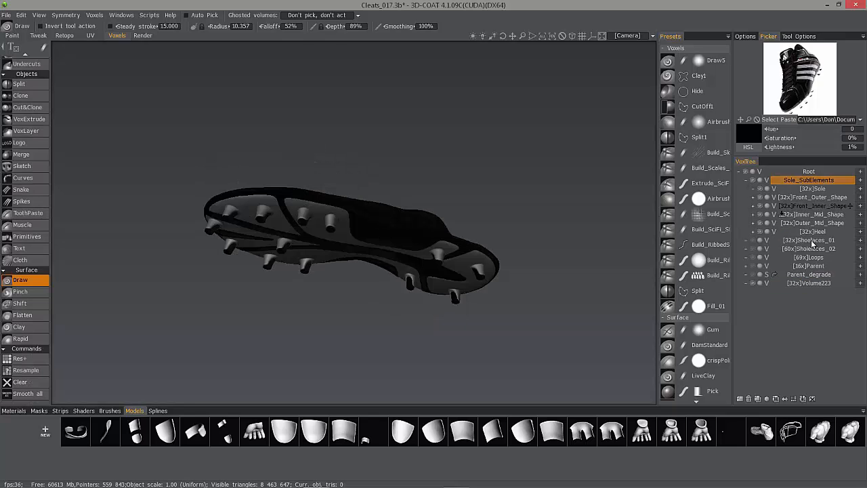
# Rename the new layer to Sole_Proxy and merge the visible sole volumes into it.
pyautogui.click(809, 283)
pyautogui.doubleClick(809, 283)
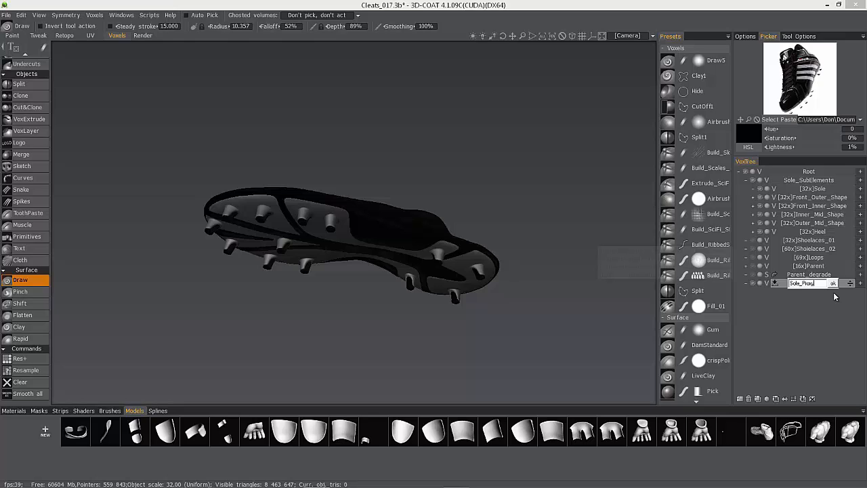
pyautogui.press('Return')
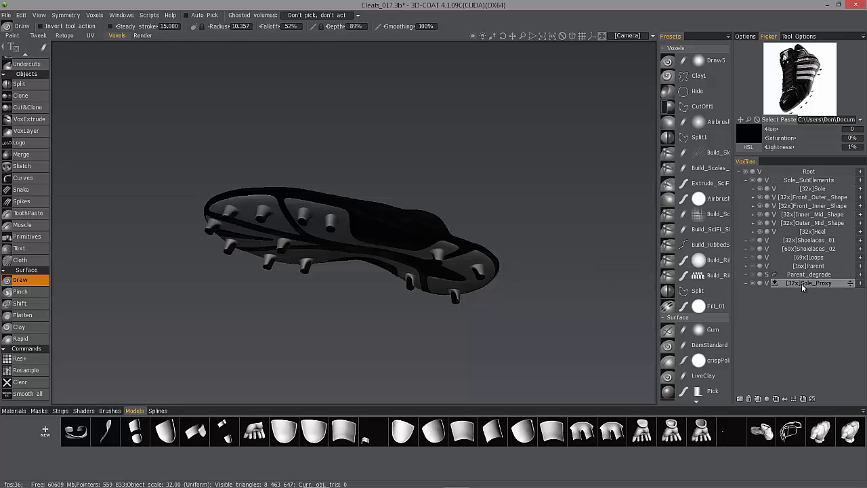
pyautogui.rightClick(806, 283)
pyautogui.moveTo(805, 285)
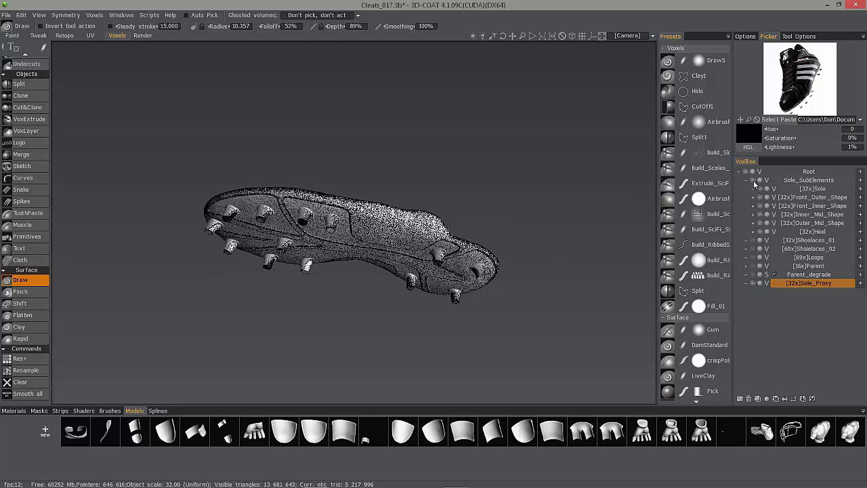
# Assign a light grey shader to the Sole_Proxy volume, briefly trying a brown one.
pyautogui.scroll(5, 470, 193)
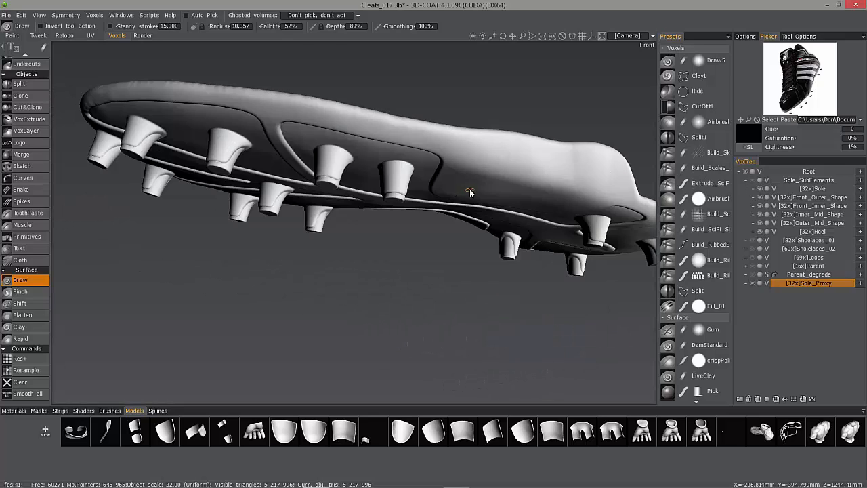
pyautogui.scroll(-3, 307, 290)
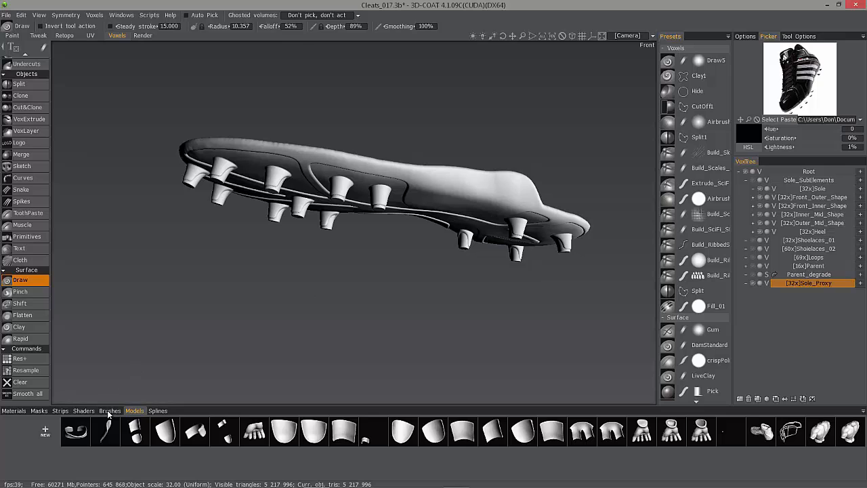
pyautogui.click(84, 410)
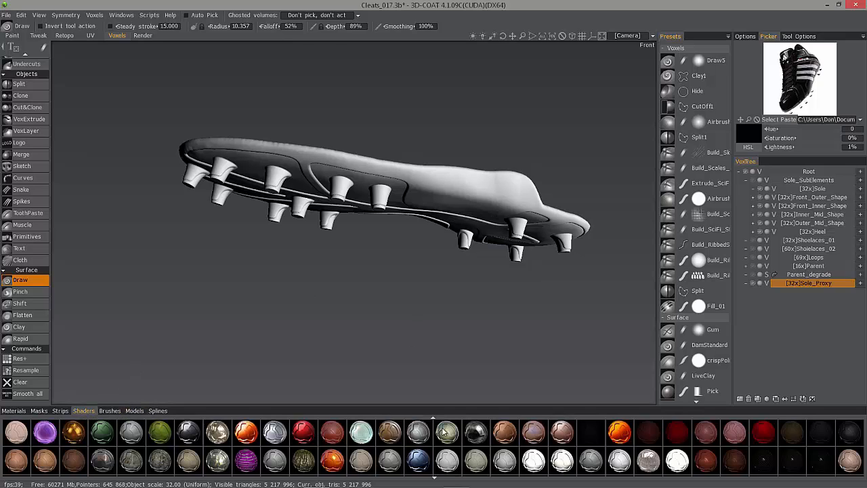
pyautogui.scroll(-5, 443, 432)
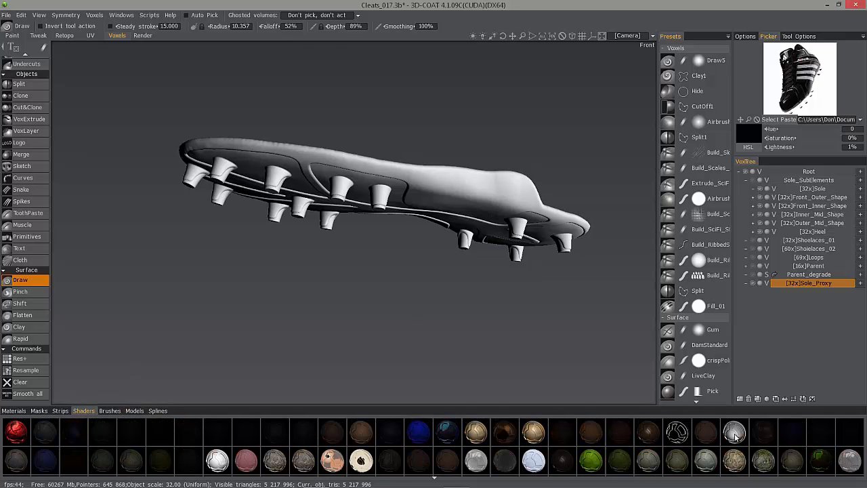
pyautogui.click(735, 436)
pyautogui.keyDown('alt'); pyautogui.moveTo(288, 227); pyautogui.dragTo(352, 123); pyautogui.keyUp('alt')
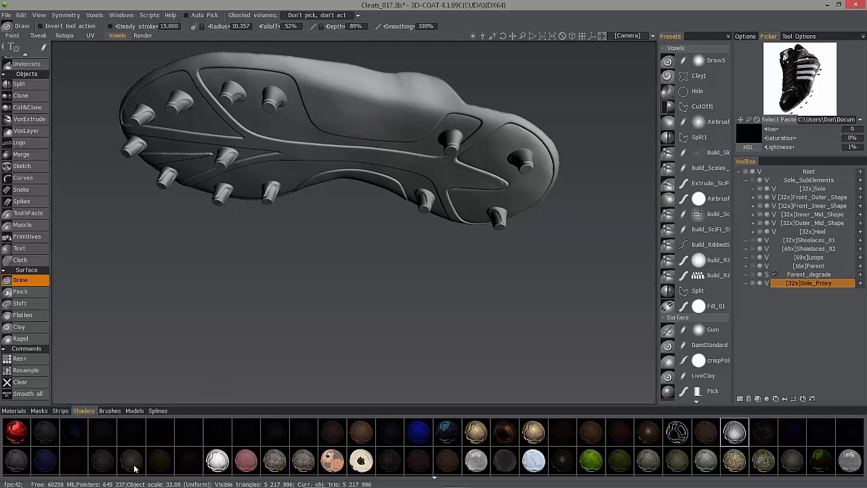
pyautogui.click(361, 434)
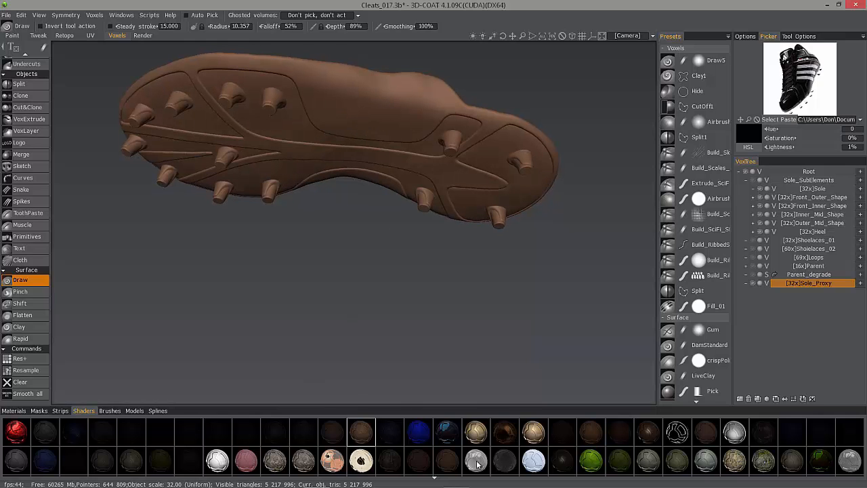
pyautogui.click(734, 431)
# Examine the sole proxy's underside and studs from several angles in the Retopo room, choosing the Strokes tool.
pyautogui.moveTo(298, 285); pyautogui.dragTo(355, 213)
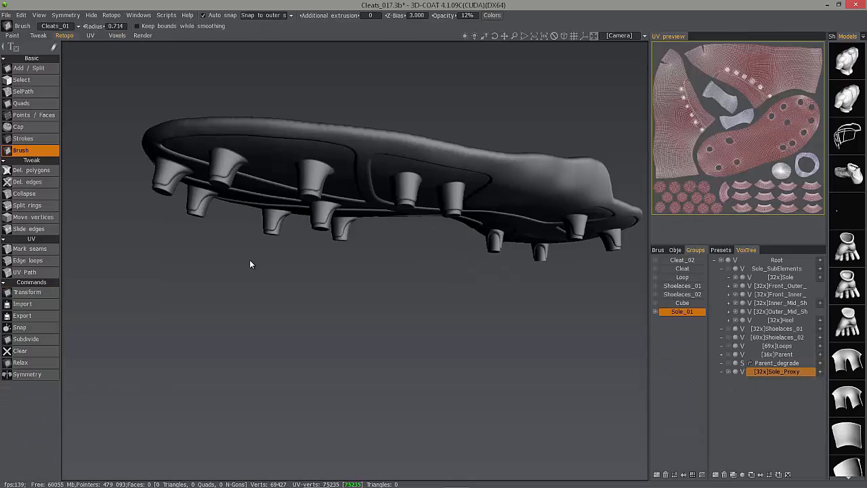
pyautogui.moveTo(378, 276); pyautogui.dragTo(387, 206)
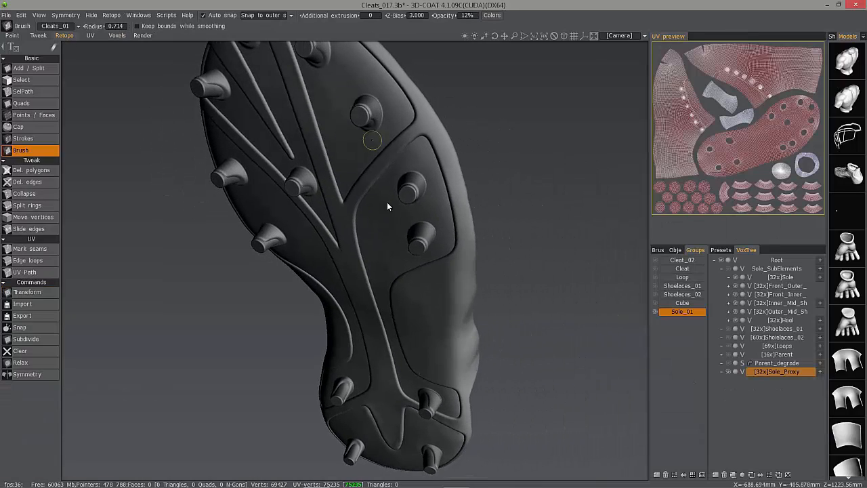
pyautogui.moveTo(419, 396); pyautogui.dragTo(254, 240)
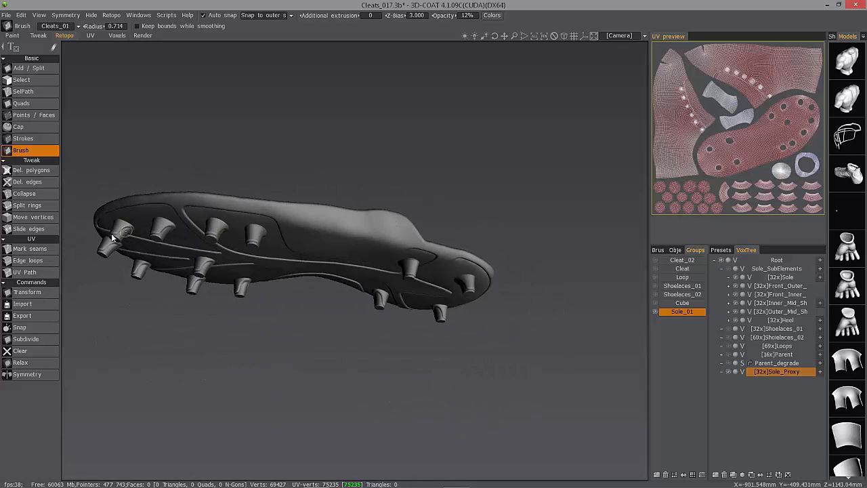
pyautogui.moveTo(113, 237); pyautogui.dragTo(331, 76)
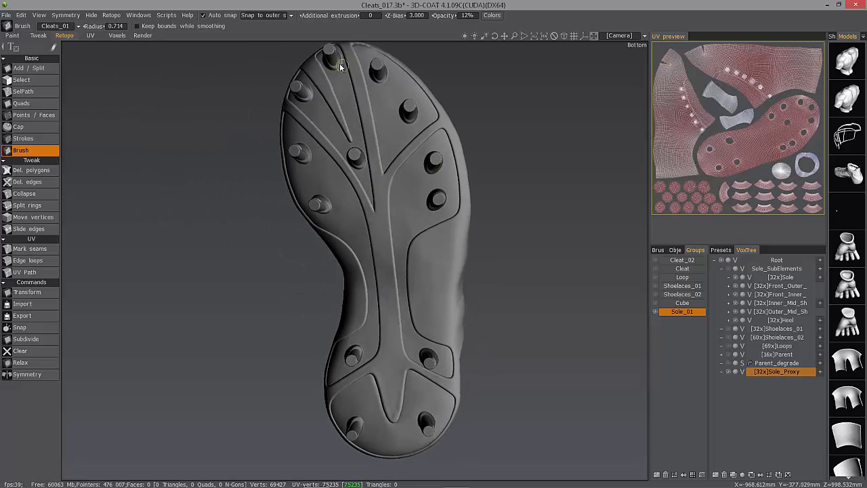
pyautogui.moveTo(325, 126); pyautogui.dragTo(369, 96)
pyautogui.moveTo(366, 259); pyautogui.dragTo(287, 188)
pyautogui.scroll(-2, 286, 189)
pyautogui.click(23, 138)
pyautogui.moveTo(371, 229); pyautogui.dragTo(532, 235)
pyautogui.moveTo(419, 229)
pyautogui.mouseDown()
pyautogui.moveTo(517, 284)
pyautogui.moveTo(532, 279)
pyautogui.mouseUp()
pyautogui.moveTo(422, 265); pyautogui.dragTo(517, 251)
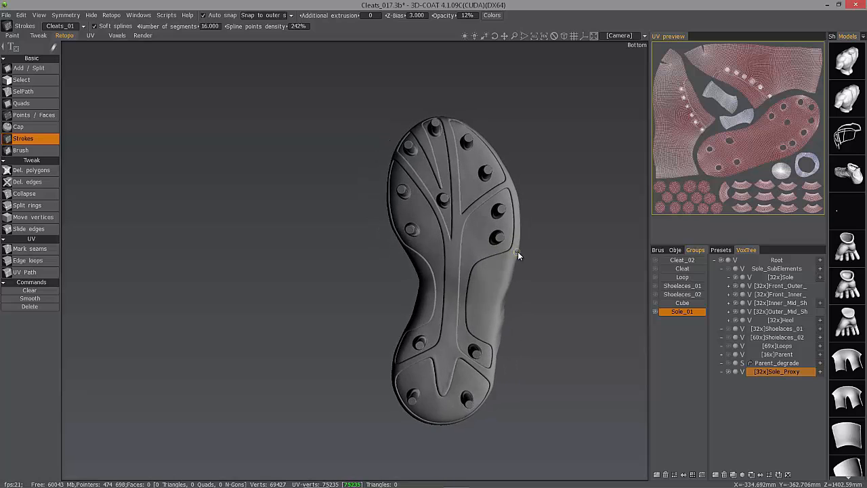
pyautogui.moveTo(399, 238); pyautogui.dragTo(401, 248)
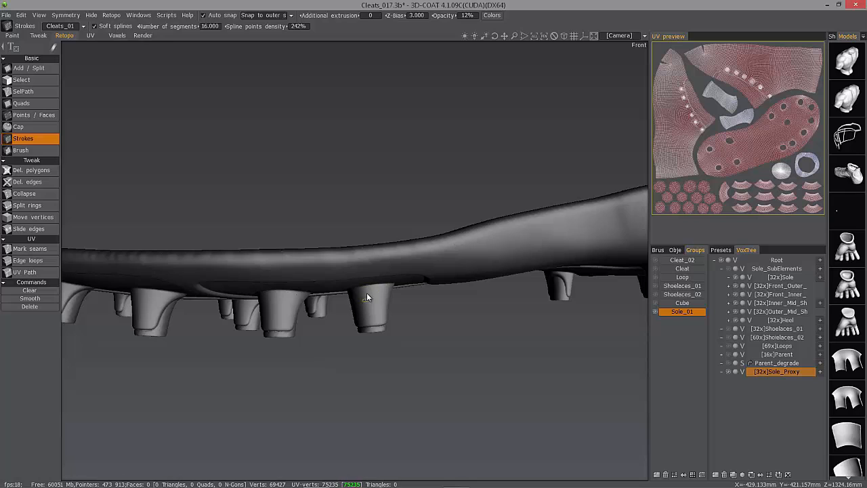
# Zoom in on a front stud and draw a Strokes ring around its bottom edge, checking it from below.
pyautogui.keyDown('alt'); pyautogui.moveTo(367, 293); pyautogui.dragTo(367, 285); pyautogui.keyUp('alt')
pyautogui.keyDown('alt'); pyautogui.moveTo(371, 320); pyautogui.dragTo(468, 294); pyautogui.keyUp('alt')
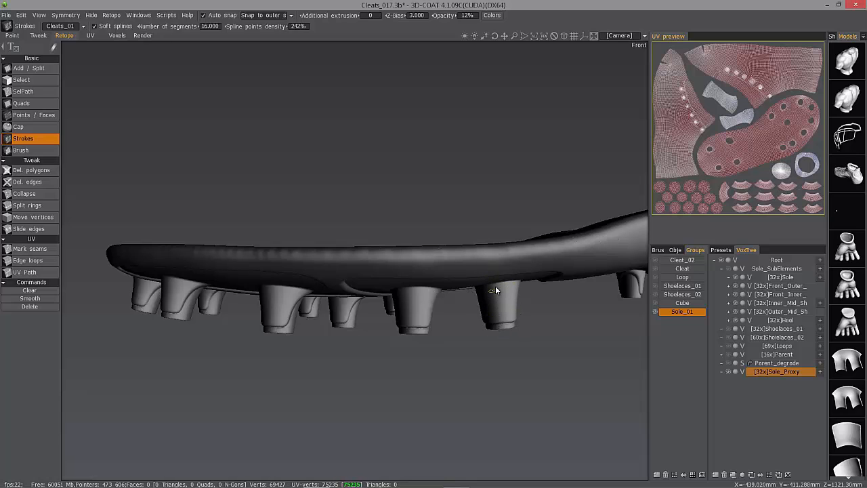
pyautogui.keyDown('alt'); pyautogui.moveTo(495, 286); pyautogui.dragTo(445, 327); pyautogui.keyUp('alt')
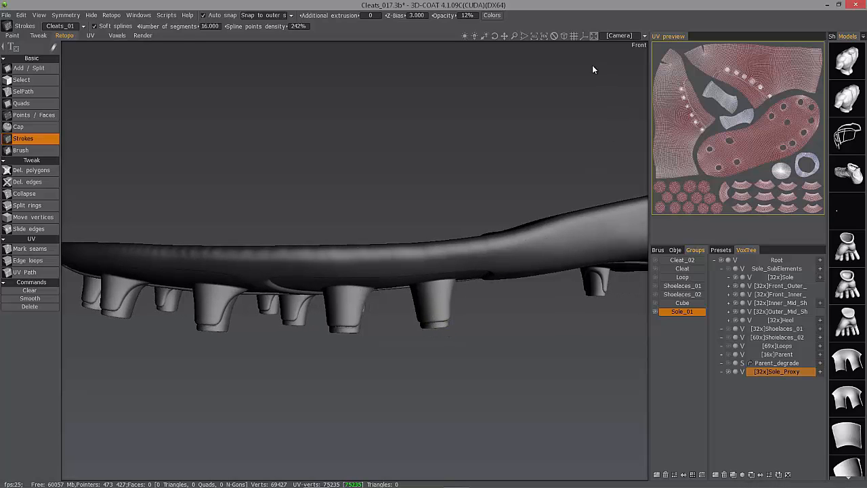
pyautogui.click(564, 38)
pyautogui.keyDown('alt'); pyautogui.moveTo(424, 252); pyautogui.dragTo(417, 315); pyautogui.keyUp('alt')
pyautogui.scroll(6, 414, 314)
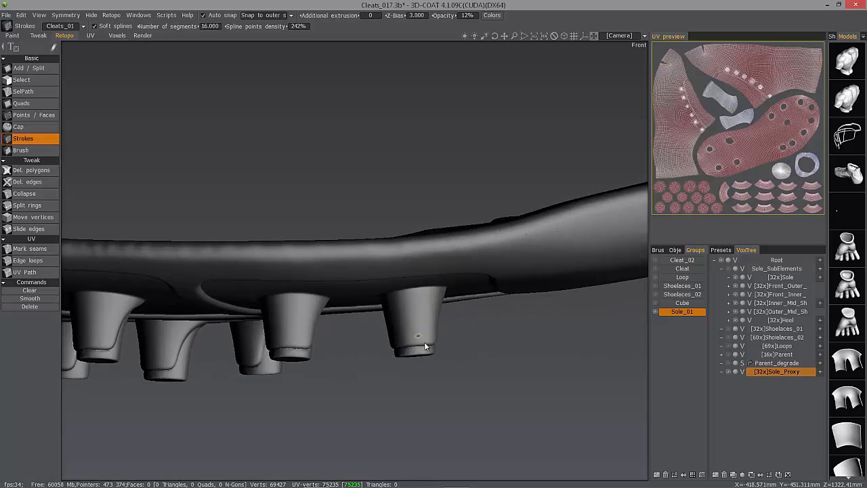
pyautogui.keyDown('alt'); pyautogui.moveTo(349, 366); pyautogui.dragTo(347, 300); pyautogui.keyUp('alt')
pyautogui.scroll(3, 359, 374)
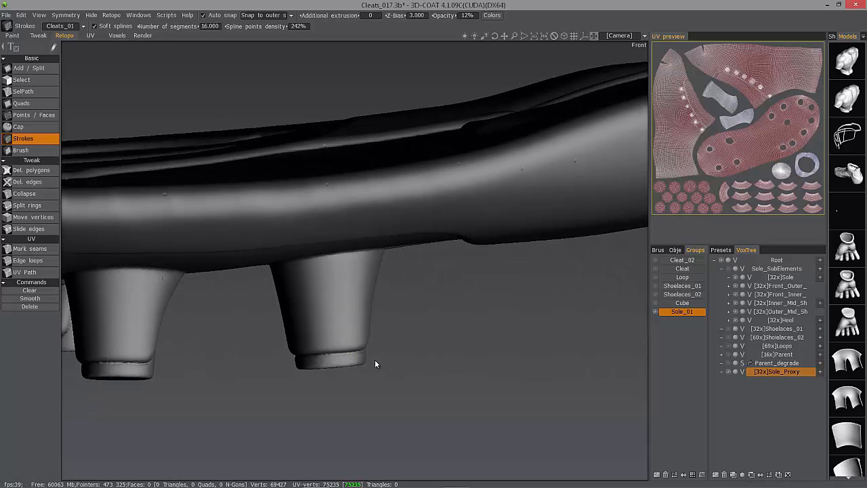
pyautogui.moveTo(375, 360); pyautogui.dragTo(282, 369)
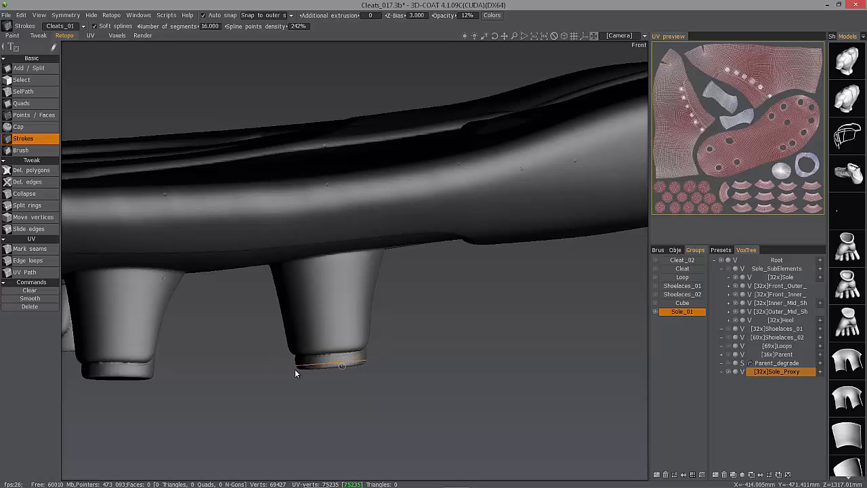
pyautogui.keyDown('alt'); pyautogui.moveTo(295, 368); pyautogui.dragTo(291, 372); pyautogui.keyUp('alt')
pyautogui.keyDown('alt'); pyautogui.moveTo(292, 372); pyautogui.dragTo(352, 314, button='right'); pyautogui.keyUp('alt')
pyautogui.moveTo(352, 313)
pyautogui.keyDown('alt'); pyautogui.mouseDown(button='middle')
pyautogui.moveTo(378, 273)
pyautogui.moveTo(377, 380)
pyautogui.mouseUp(button='middle'); pyautogui.keyUp('alt')
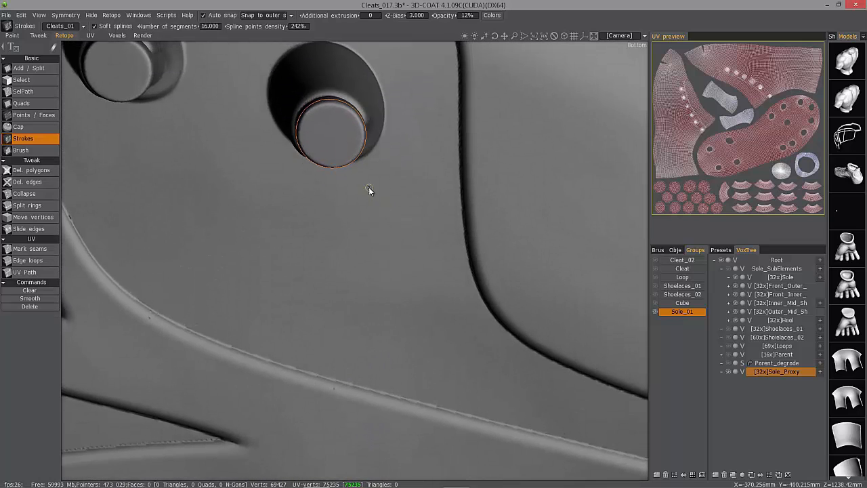
pyautogui.moveTo(328, 140)
pyautogui.keyDown('alt'); pyautogui.mouseDown()
pyautogui.moveTo(320, 160)
pyautogui.moveTo(329, 141)
pyautogui.moveTo(355, 172)
pyautogui.moveTo(334, 159)
pyautogui.moveTo(317, 169)
pyautogui.moveTo(337, 97)
pyautogui.moveTo(357, 91)
pyautogui.moveTo(355, 99)
pyautogui.mouseUp(); pyautogui.keyUp('alt')
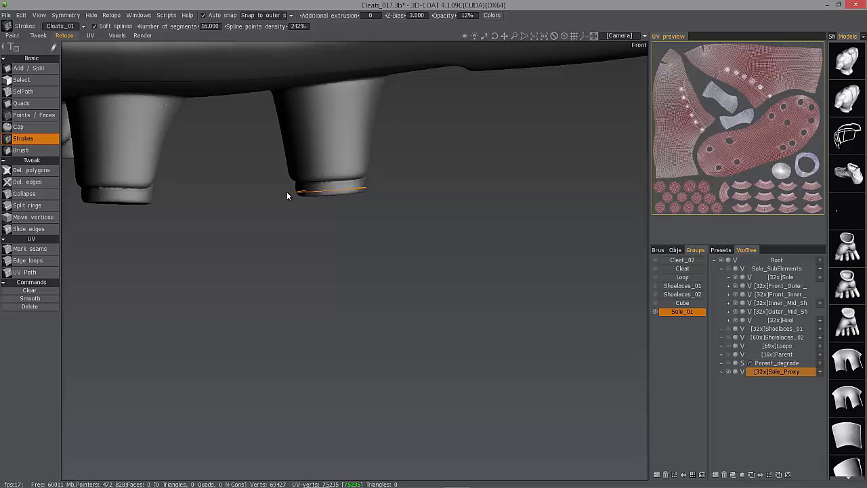
# Stroke more rings up the stud to its base, add a vertical stroke across them, and generate the quad patch.
pyautogui.moveTo(331, 191)
pyautogui.keyDown('alt'); pyautogui.mouseDown()
pyautogui.moveTo(348, 192)
pyautogui.moveTo(326, 201)
pyautogui.moveTo(330, 194)
pyautogui.moveTo(317, 223)
pyautogui.mouseUp(); pyautogui.keyUp('alt')
pyautogui.moveTo(283, 183)
pyautogui.mouseDown()
pyautogui.moveTo(391, 179)
pyautogui.moveTo(387, 170)
pyautogui.mouseUp()
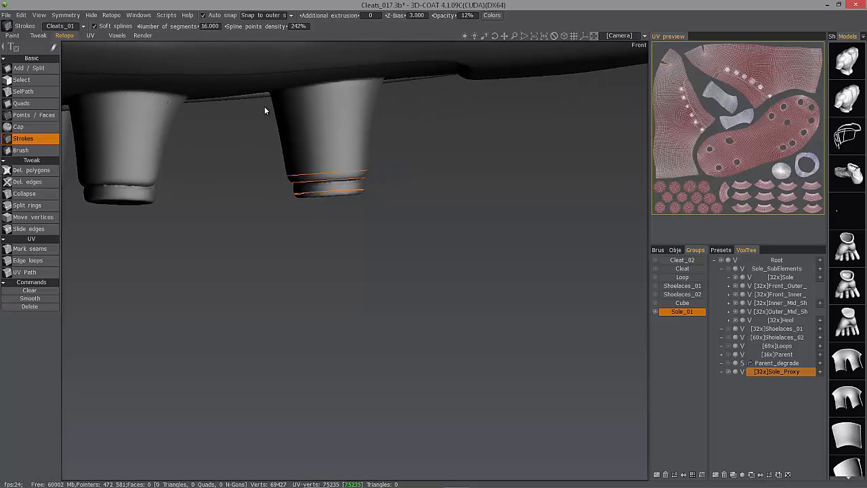
pyautogui.moveTo(267, 134); pyautogui.dragTo(404, 126)
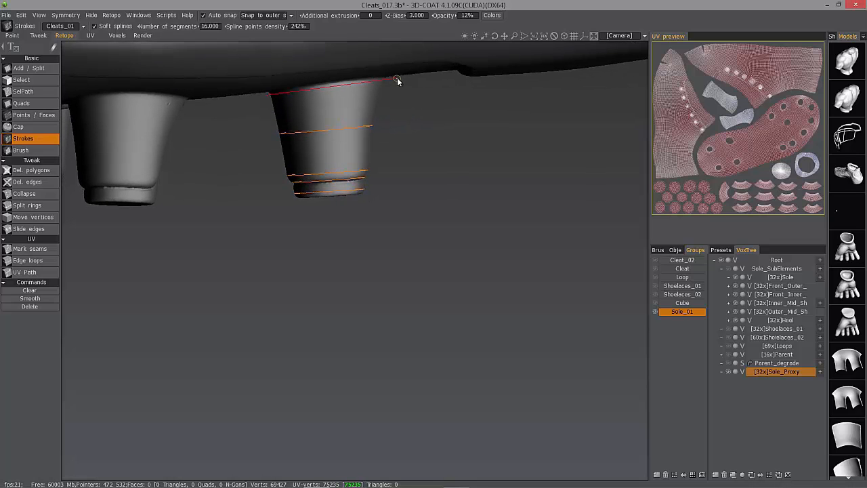
pyautogui.moveTo(397, 80); pyautogui.dragTo(398, 79)
pyautogui.moveTo(301, 105)
pyautogui.keyDown('alt'); pyautogui.mouseDown()
pyautogui.moveTo(382, 132)
pyautogui.moveTo(463, 244)
pyautogui.moveTo(503, 220)
pyautogui.moveTo(434, 157)
pyautogui.mouseUp(); pyautogui.keyUp('alt')
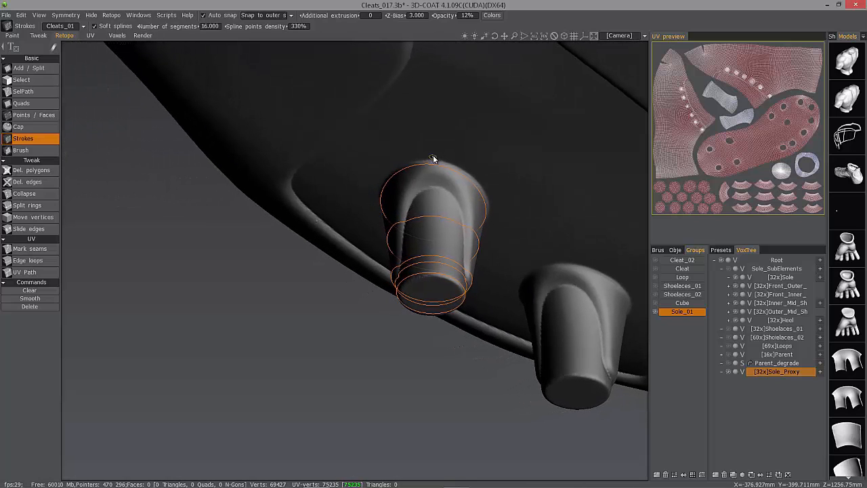
pyautogui.moveTo(436, 227)
pyautogui.mouseDown()
pyautogui.moveTo(441, 286)
pyautogui.moveTo(485, 258)
pyautogui.moveTo(535, 197)
pyautogui.mouseUp()
pyautogui.press('Return')
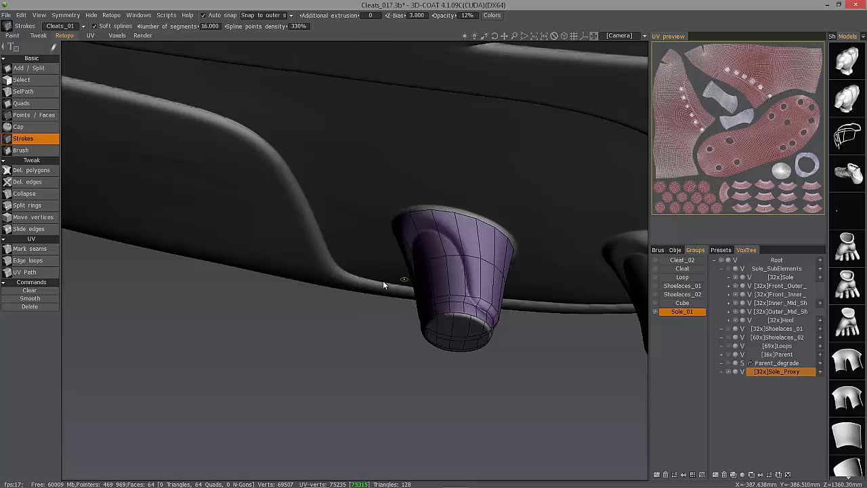
# Undo the stud patch, set the Number of segments to 8, and regenerate the stud's quad mesh.
pyautogui.moveTo(429, 313)
pyautogui.keyDown('alt'); pyautogui.mouseDown()
pyautogui.moveTo(354, 302)
pyautogui.moveTo(449, 302)
pyautogui.moveTo(492, 373)
pyautogui.moveTo(486, 369)
pyautogui.moveTo(524, 369)
pyautogui.moveTo(521, 359)
pyautogui.moveTo(541, 369)
pyautogui.moveTo(545, 351)
pyautogui.mouseUp(); pyautogui.keyUp('alt')
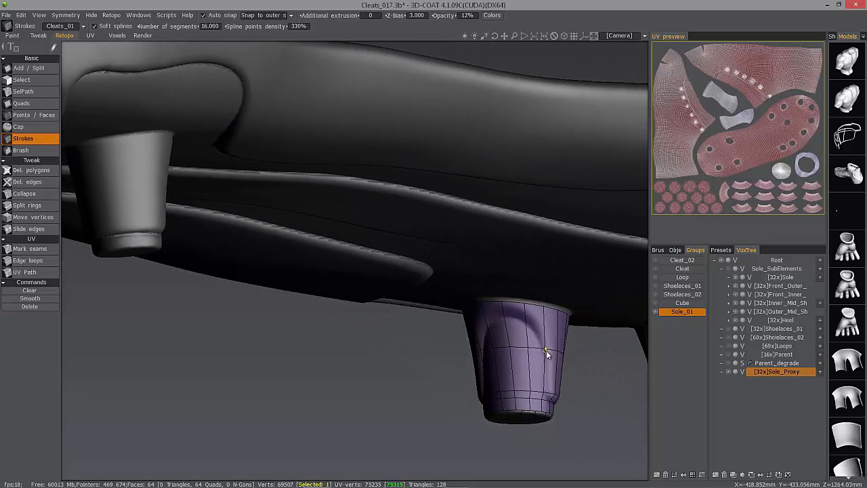
pyautogui.hotkey('ctrl', 'z')
pyautogui.keyDown('alt'); pyautogui.moveTo(413, 296); pyautogui.dragTo(370, 287); pyautogui.keyUp('alt')
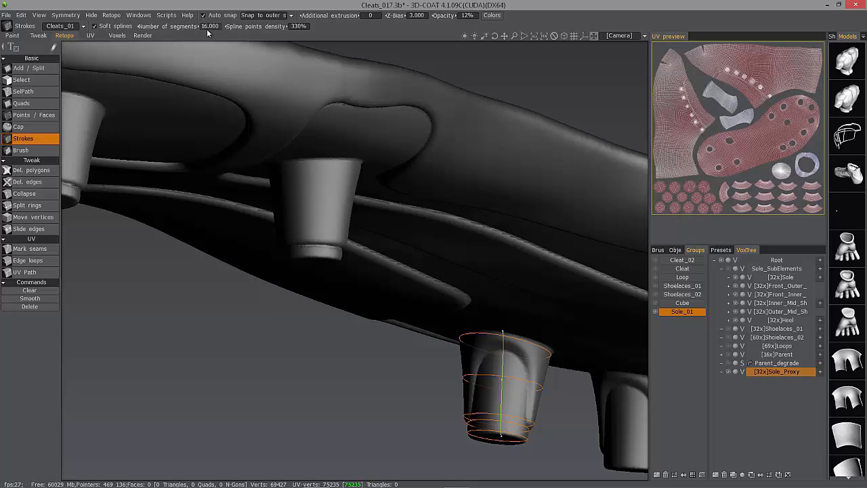
pyautogui.keyDown('alt'); pyautogui.moveTo(506, 367); pyautogui.dragTo(526, 304); pyautogui.keyUp('alt')
pyautogui.moveTo(437, 342)
pyautogui.keyDown('alt'); pyautogui.mouseDown()
pyautogui.moveTo(406, 305)
pyautogui.moveTo(445, 291)
pyautogui.moveTo(474, 301)
pyautogui.moveTo(510, 289)
pyautogui.moveTo(527, 242)
pyautogui.moveTo(279, 85)
pyautogui.moveTo(244, 85)
pyautogui.moveTo(213, 29)
pyautogui.mouseUp(); pyautogui.keyUp('alt')
pyautogui.click(212, 27)
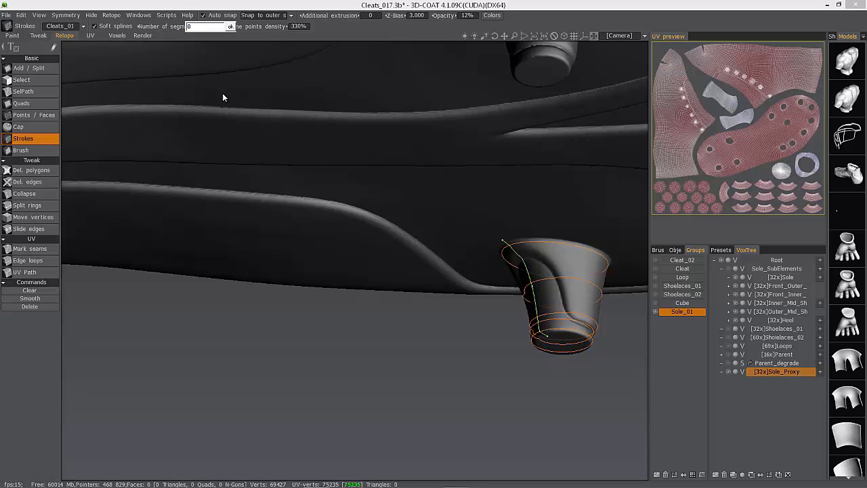
pyautogui.press('Return')
pyautogui.moveTo(343, 146)
pyautogui.keyDown('alt'); pyautogui.mouseDown()
pyautogui.moveTo(478, 299)
pyautogui.moveTo(421, 306)
pyautogui.moveTo(495, 369)
pyautogui.moveTo(472, 370)
pyautogui.moveTo(237, 39)
pyautogui.moveTo(215, 70)
pyautogui.mouseUp(); pyautogui.keyUp('alt')
pyautogui.press('Return')
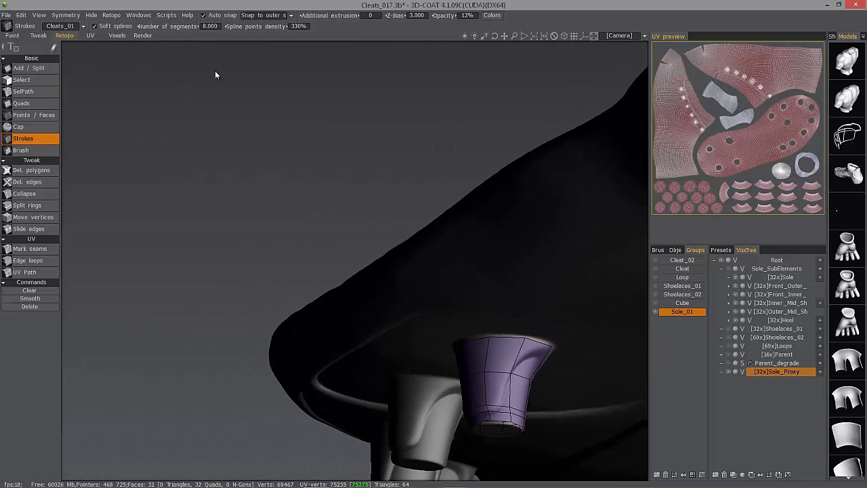
# Stroke rings and a vertical line on the neighbouring stud and generate its quad patch.
pyautogui.keyDown('alt'); pyautogui.moveTo(263, 102); pyautogui.dragTo(509, 298); pyautogui.keyUp('alt')
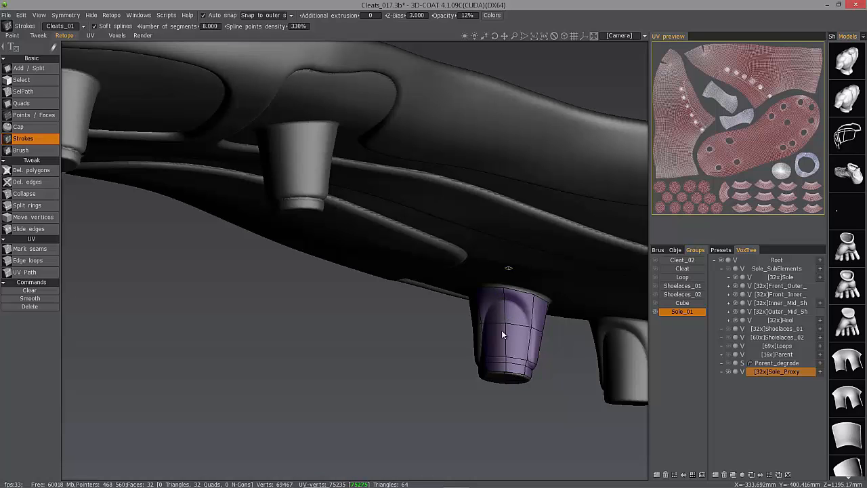
pyautogui.keyDown('alt'); pyautogui.moveTo(507, 349); pyautogui.dragTo(530, 395); pyautogui.keyUp('alt')
pyautogui.keyDown('alt'); pyautogui.moveTo(474, 153); pyautogui.dragTo(367, 273); pyautogui.keyUp('alt')
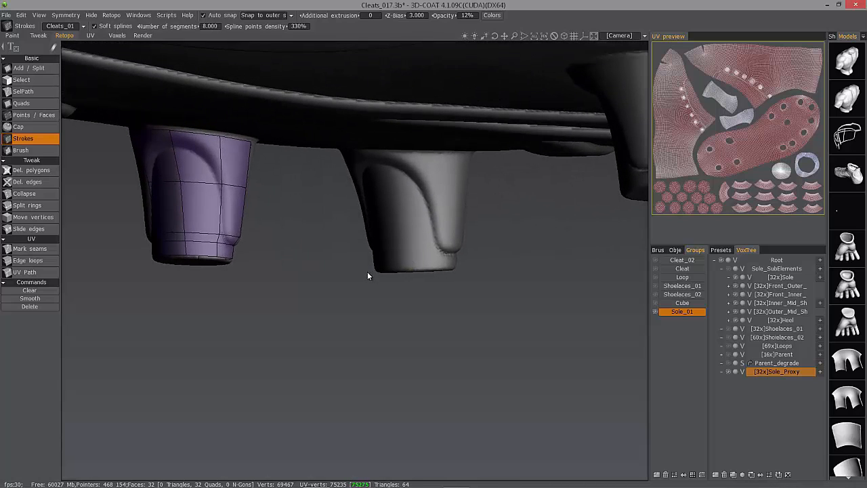
pyautogui.moveTo(427, 267); pyautogui.dragTo(471, 267)
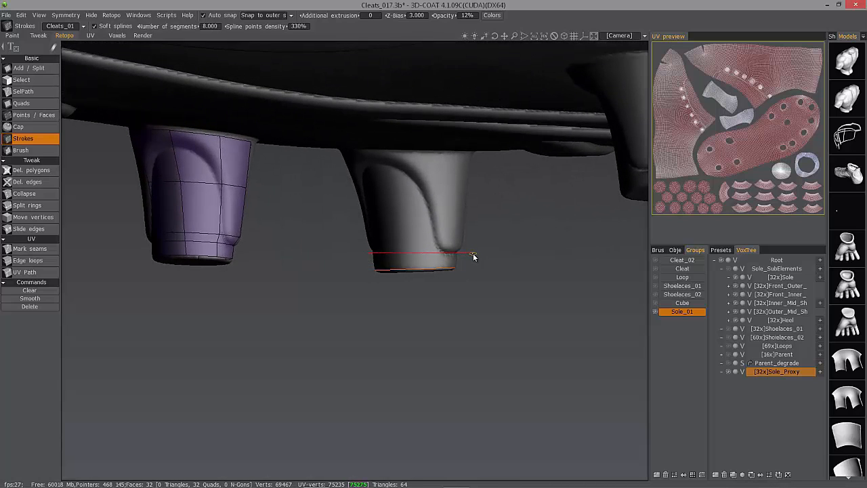
pyautogui.moveTo(482, 246); pyautogui.dragTo(482, 246)
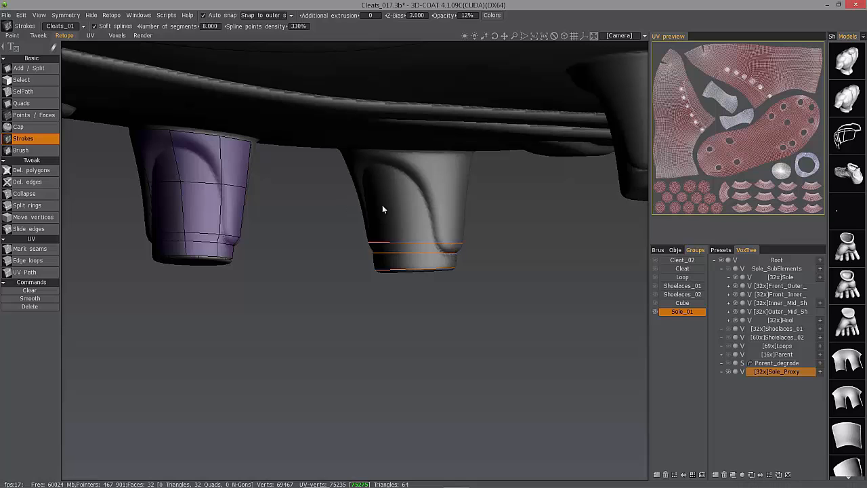
pyautogui.moveTo(478, 198); pyautogui.dragTo(331, 196)
pyautogui.moveTo(479, 154); pyautogui.dragTo(329, 155)
pyautogui.moveTo(343, 242)
pyautogui.mouseDown()
pyautogui.moveTo(374, 262)
pyautogui.moveTo(395, 150)
pyautogui.moveTo(390, 289)
pyautogui.moveTo(359, 243)
pyautogui.moveTo(378, 298)
pyautogui.moveTo(519, 333)
pyautogui.moveTo(577, 315)
pyautogui.moveTo(390, 328)
pyautogui.moveTo(413, 341)
pyautogui.moveTo(382, 301)
pyautogui.moveTo(392, 278)
pyautogui.mouseUp()
pyautogui.press('Return')
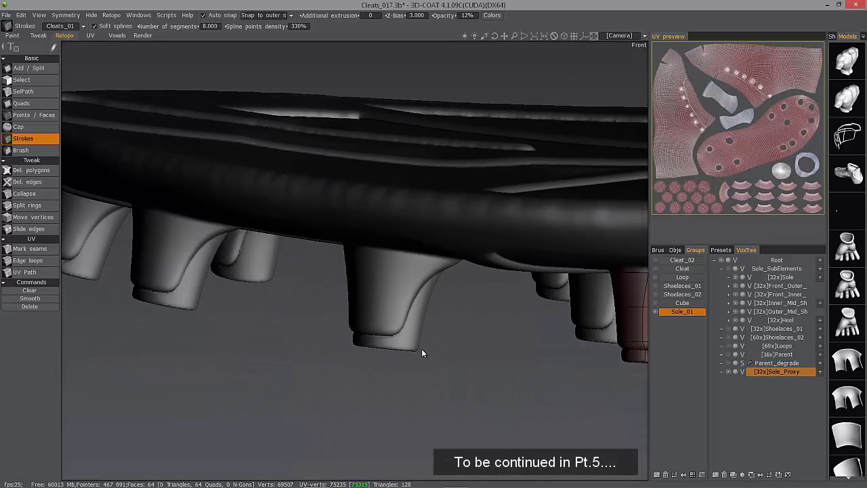
# Start a stroke ring around the bottom edge of the next stud.
pyautogui.moveTo(329, 342); pyautogui.dragTo(326, 342)
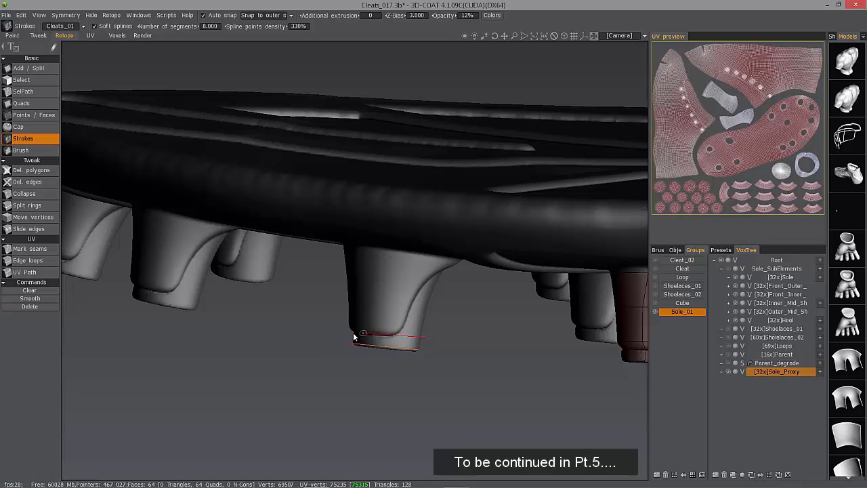